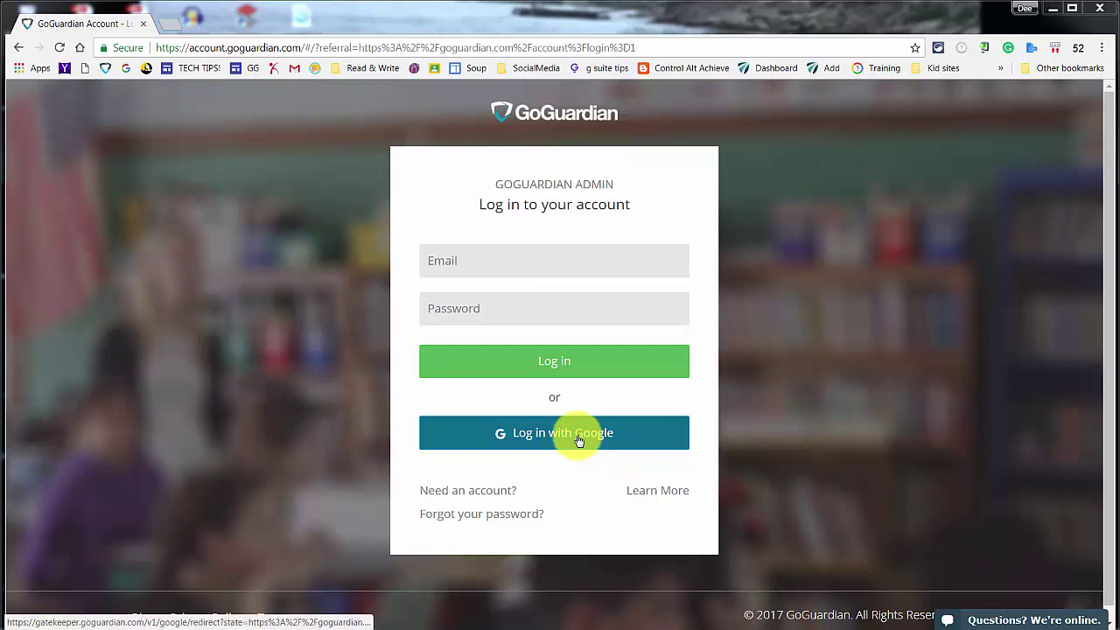
Step: Log in to GoGuardian with the Google account and show the overview of all classrooms
left_click(578, 440)
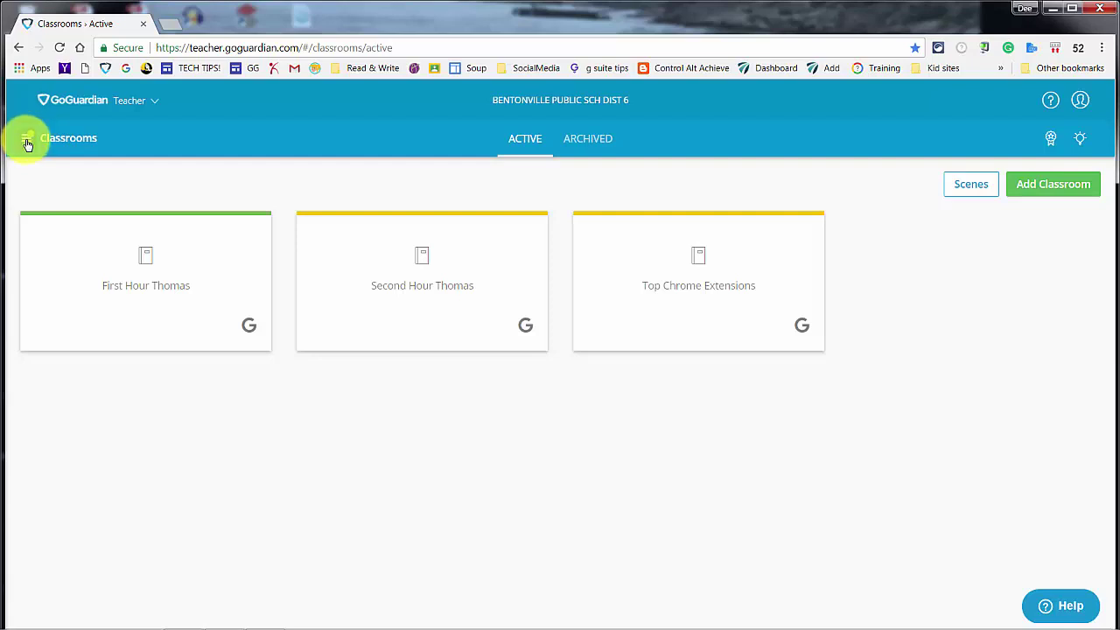
left_click(28, 142)
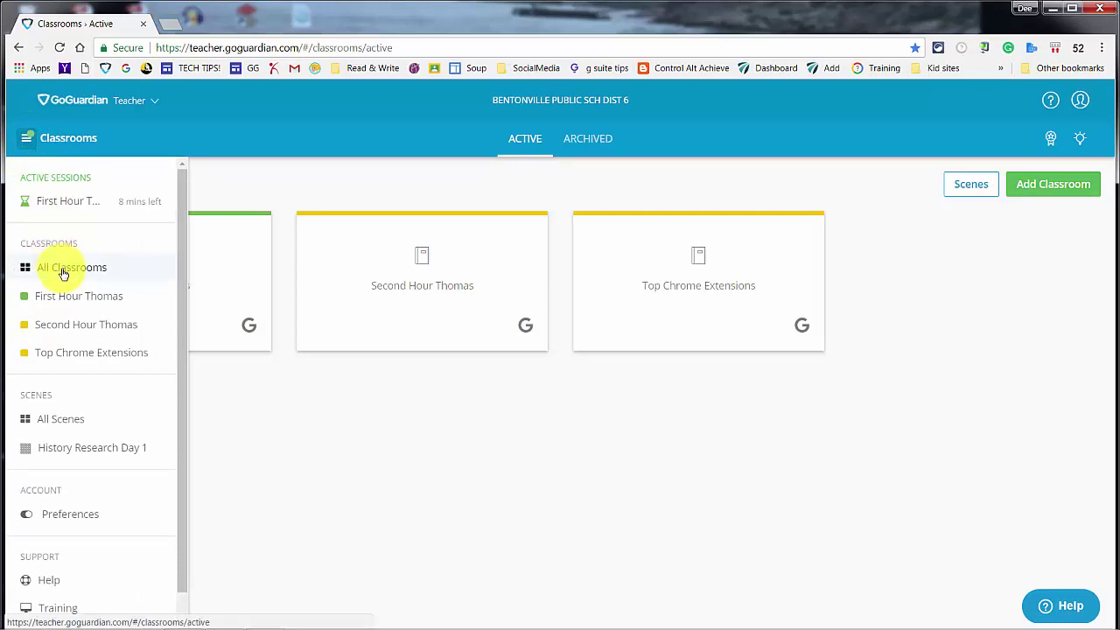
left_click(63, 274)
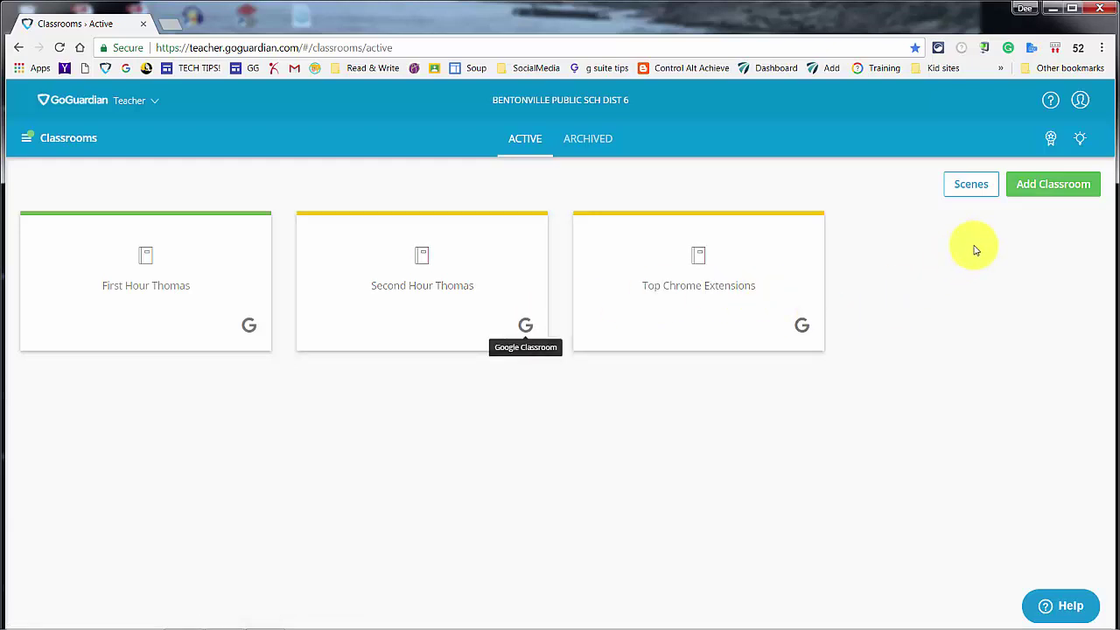
Step: Add the Google classroom "Focus on the Stream Course" and skip creating a recurring schedule for it
left_click(1043, 187)
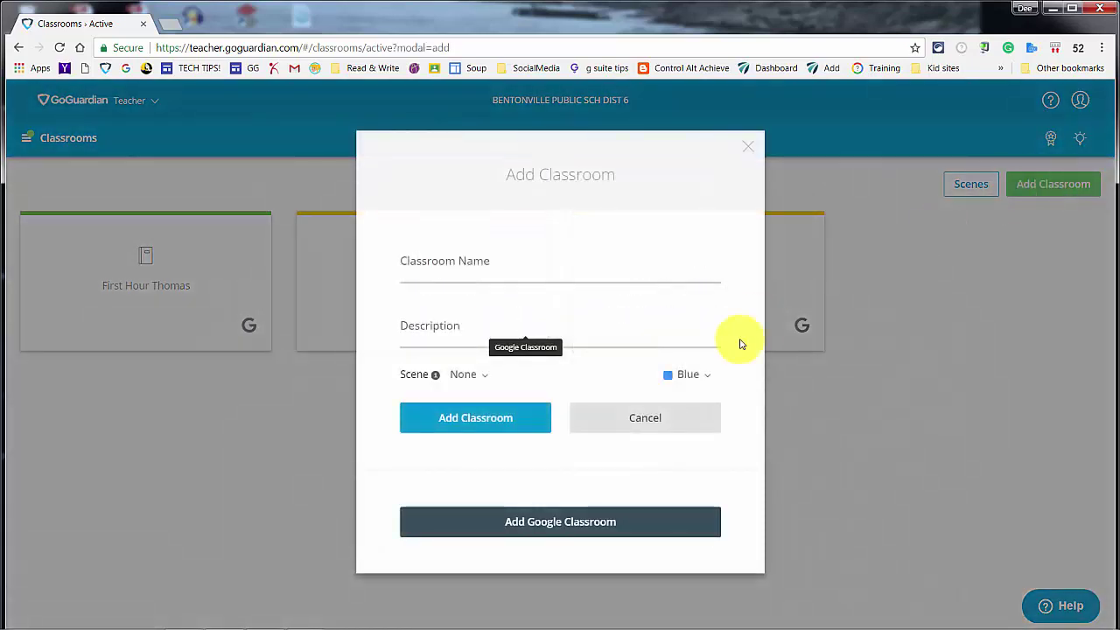
left_click(543, 529)
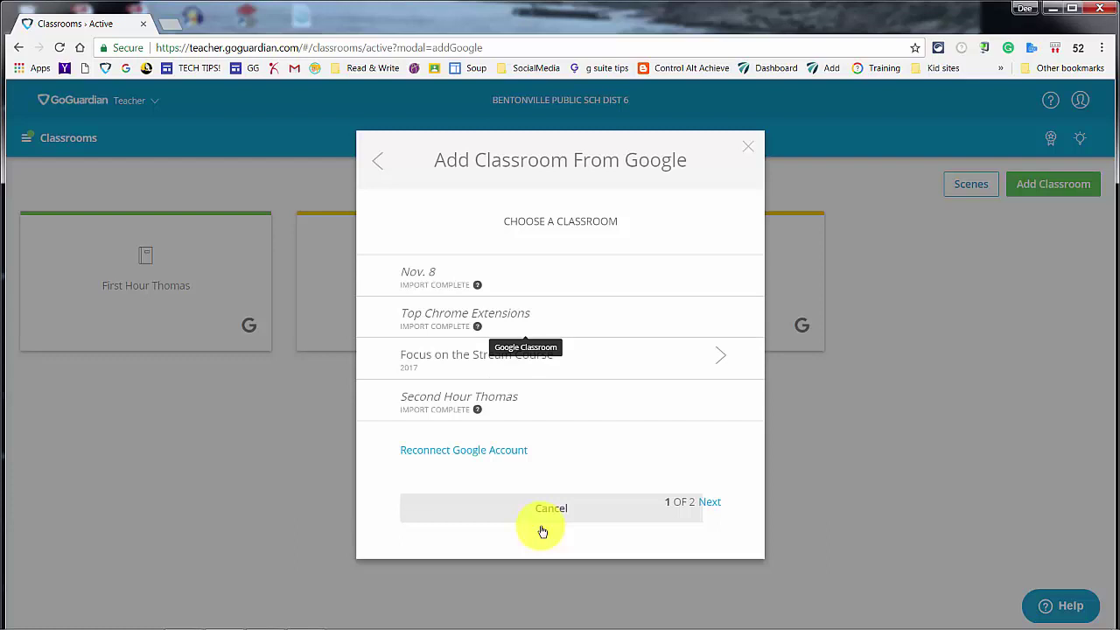
left_click(722, 359)
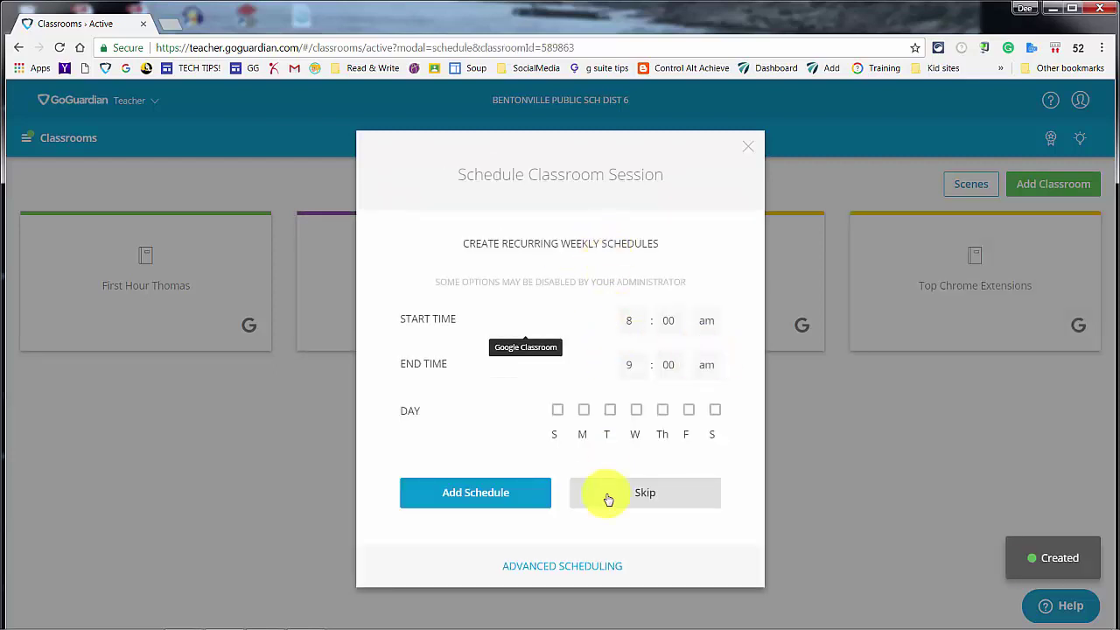
left_click(654, 493)
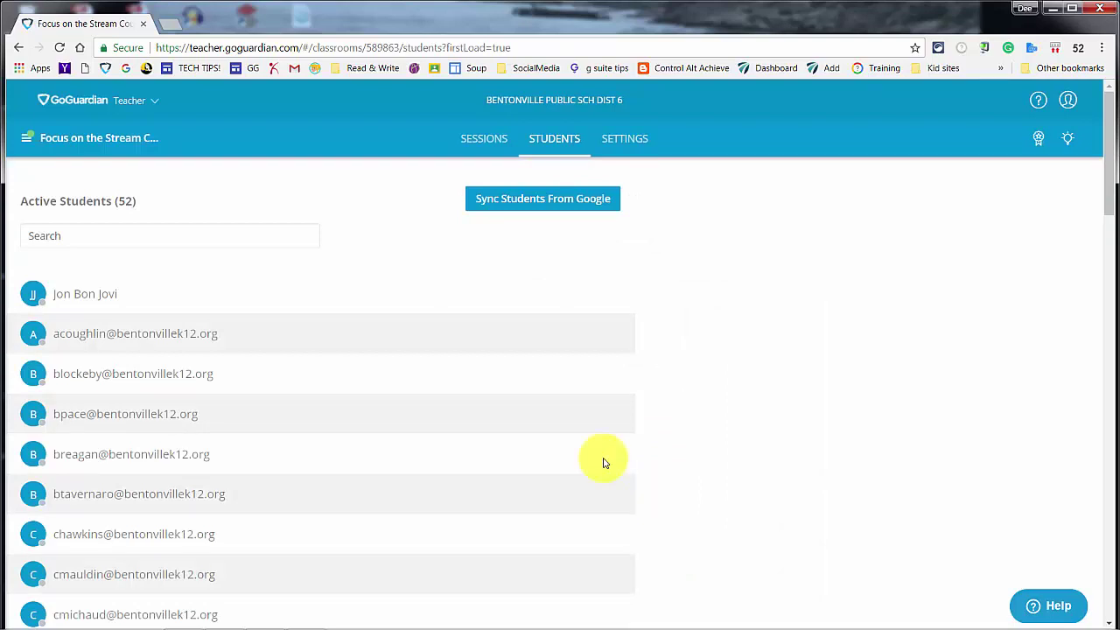
Step: Switch to the First Hour classroom and review its students, settings and session history
left_click(28, 138)
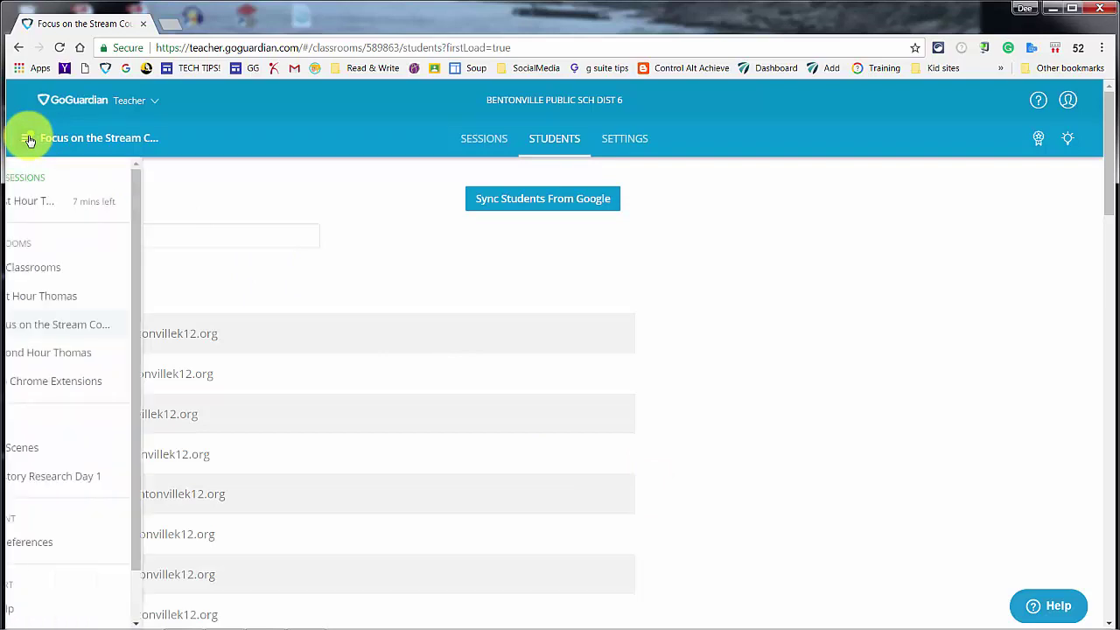
left_click(81, 298)
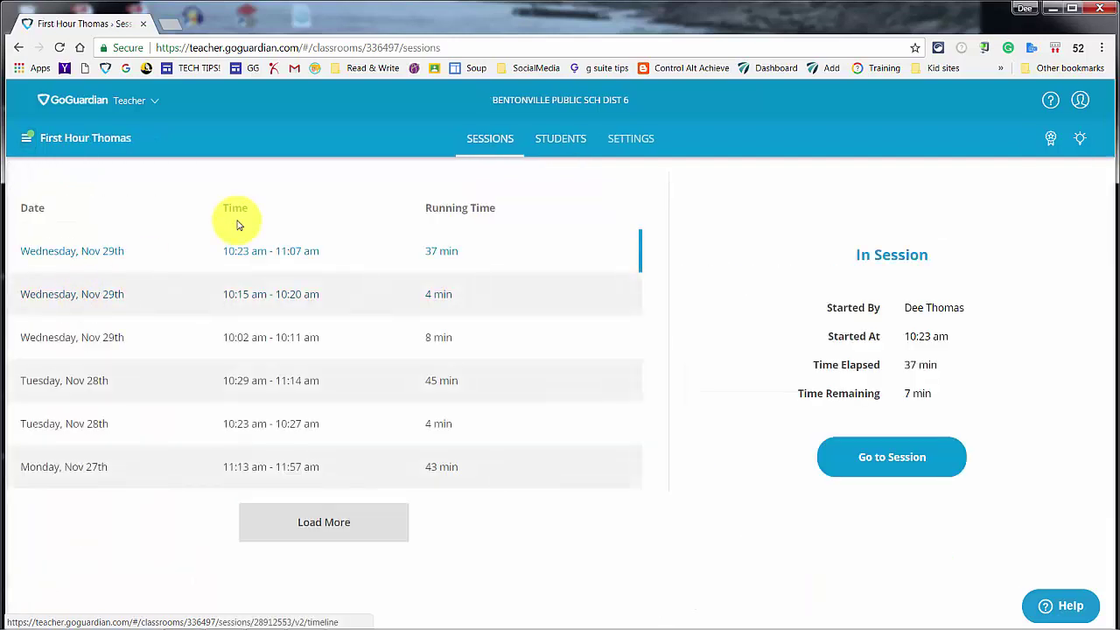
left_click(553, 141)
left_click(625, 144)
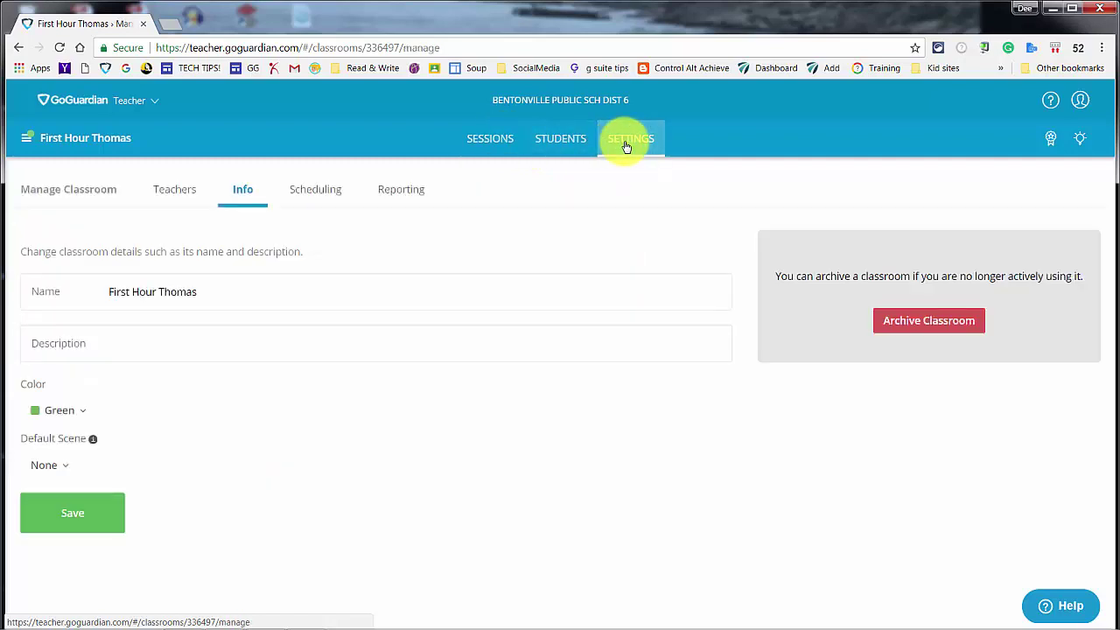
left_click(570, 140)
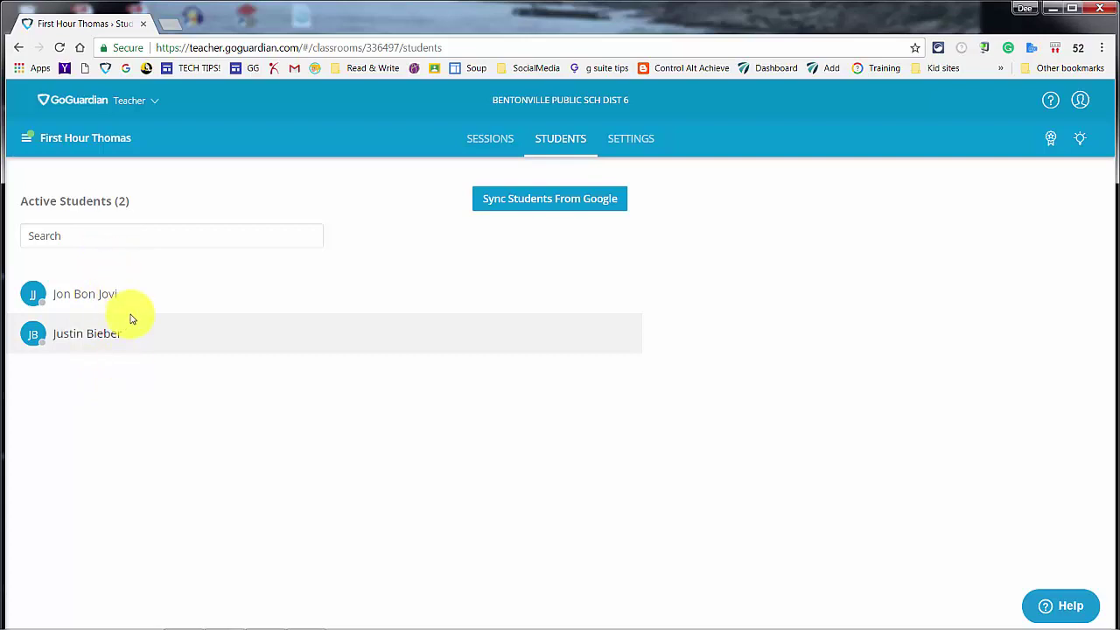
left_click(482, 141)
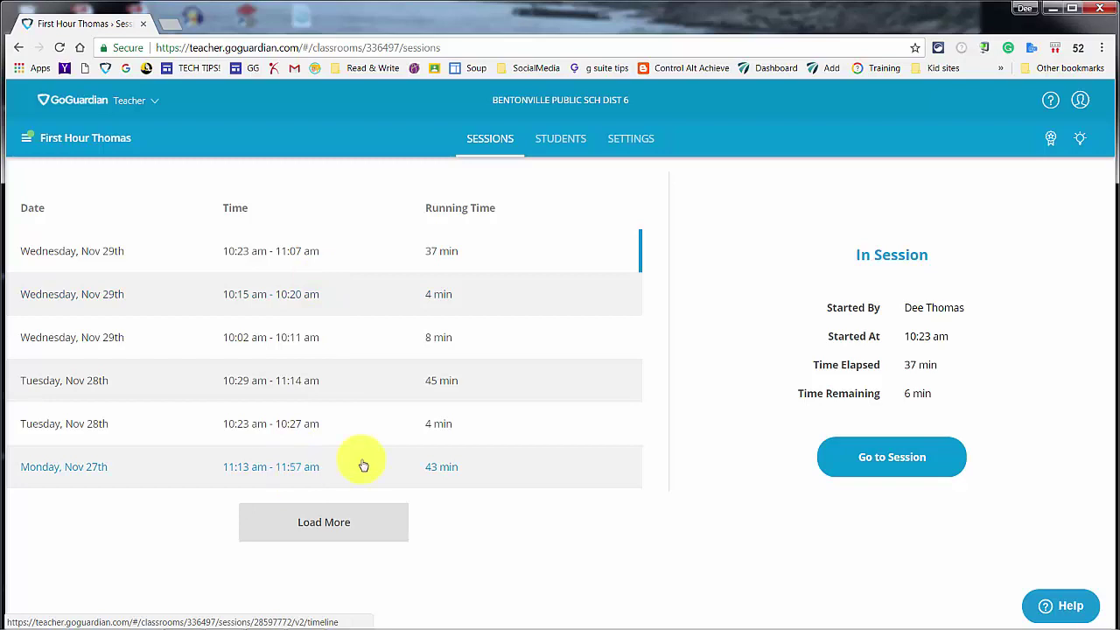
Step: In the running First Hour session, close the Funny CATS YouTube tab of the student viewing Scholastic News
left_click(892, 458)
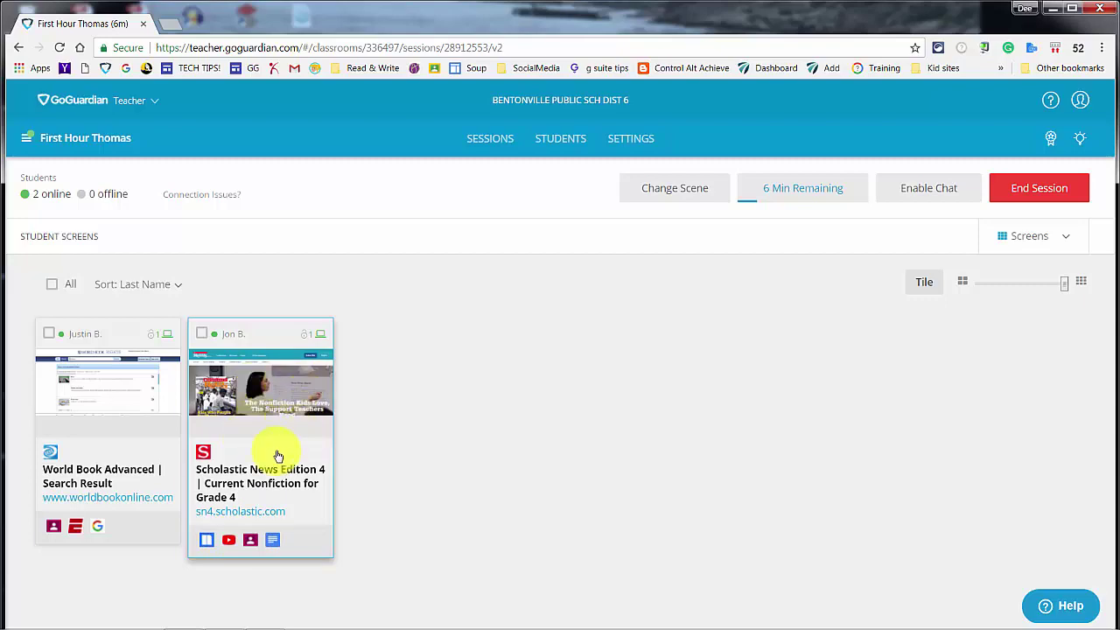
left_click(270, 404)
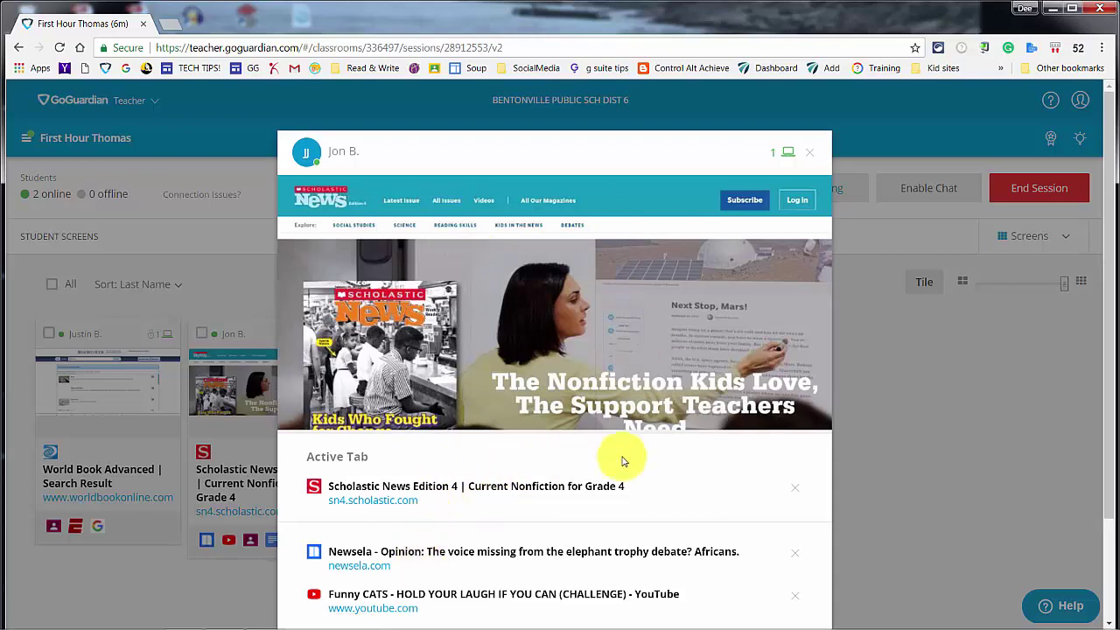
scroll(787, 433, "down", 3)
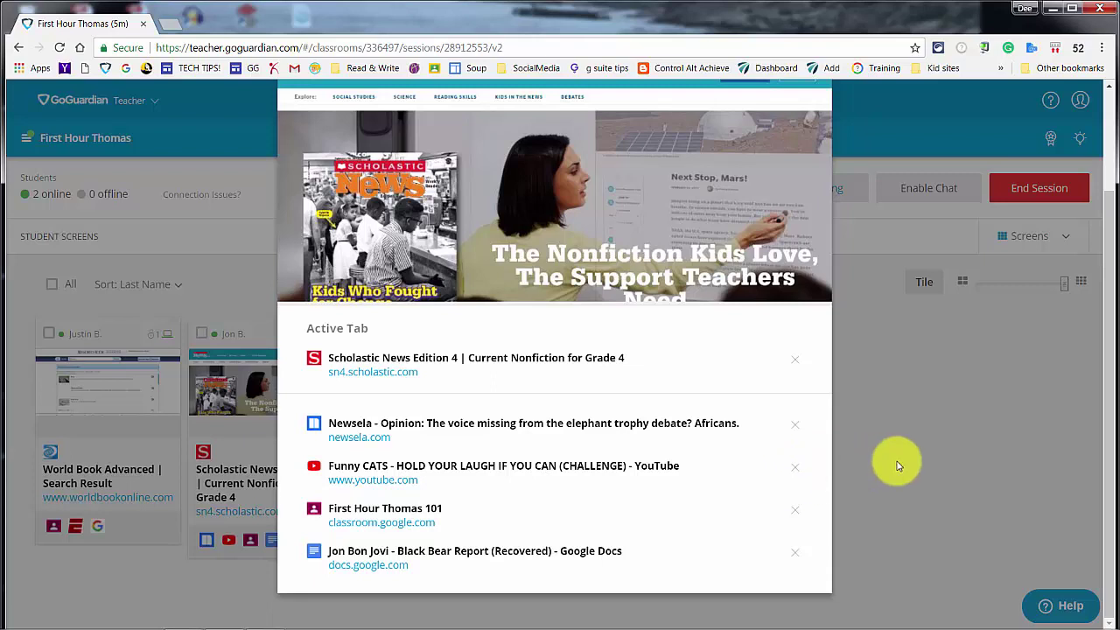
left_click(795, 472)
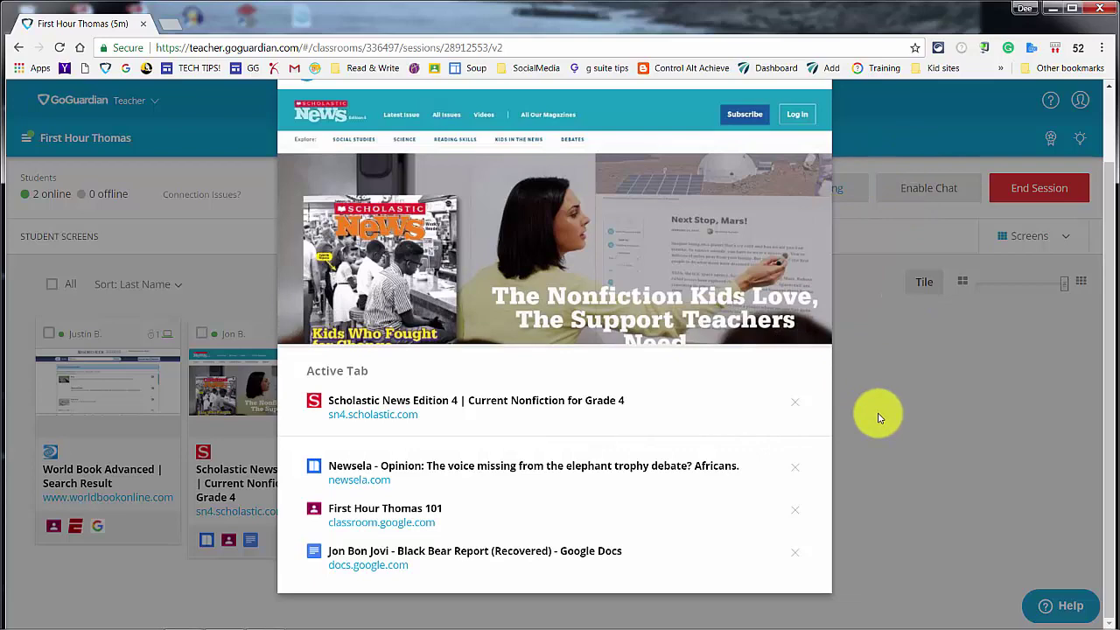
scroll(879, 417, "up", 1)
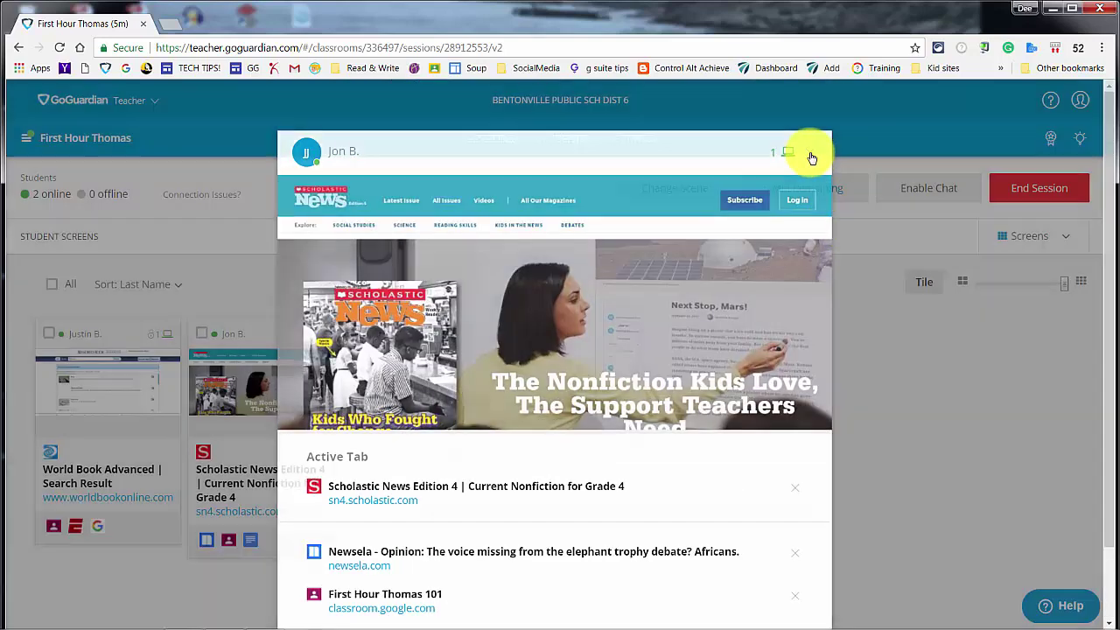
left_click(811, 157)
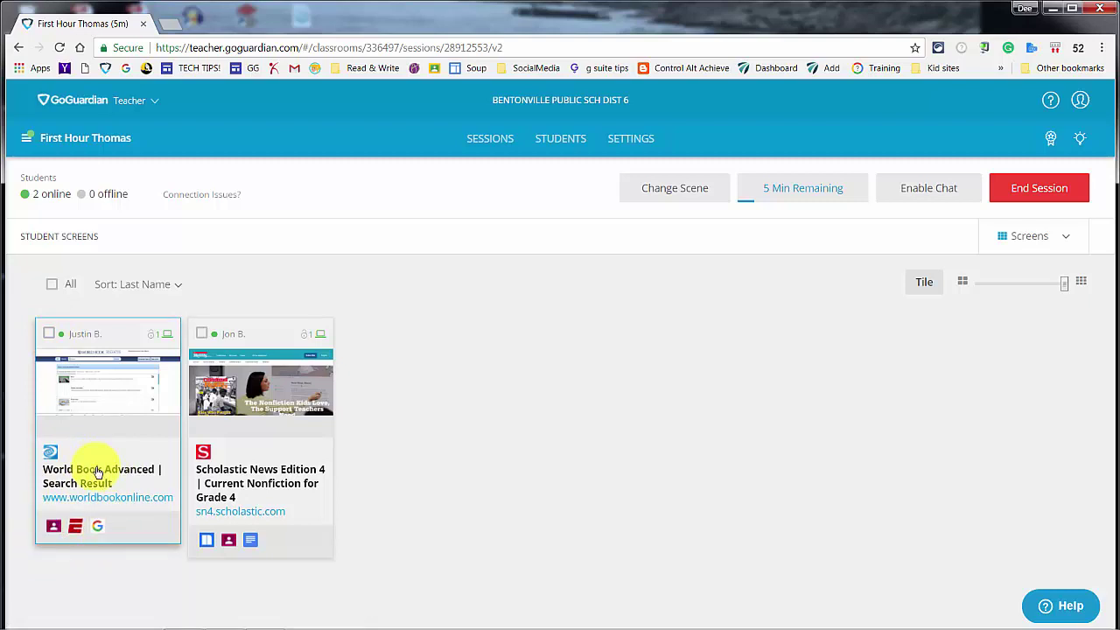
Step: Lock the screen of the student viewing World Book with the message "Please stay focused"
left_click(49, 336)
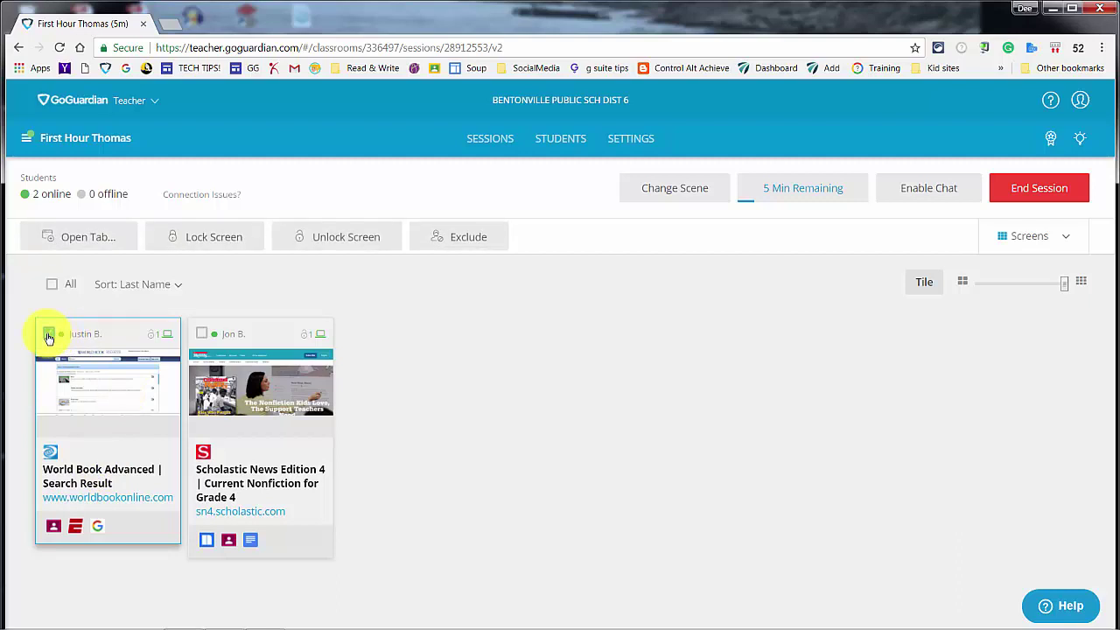
left_click(215, 238)
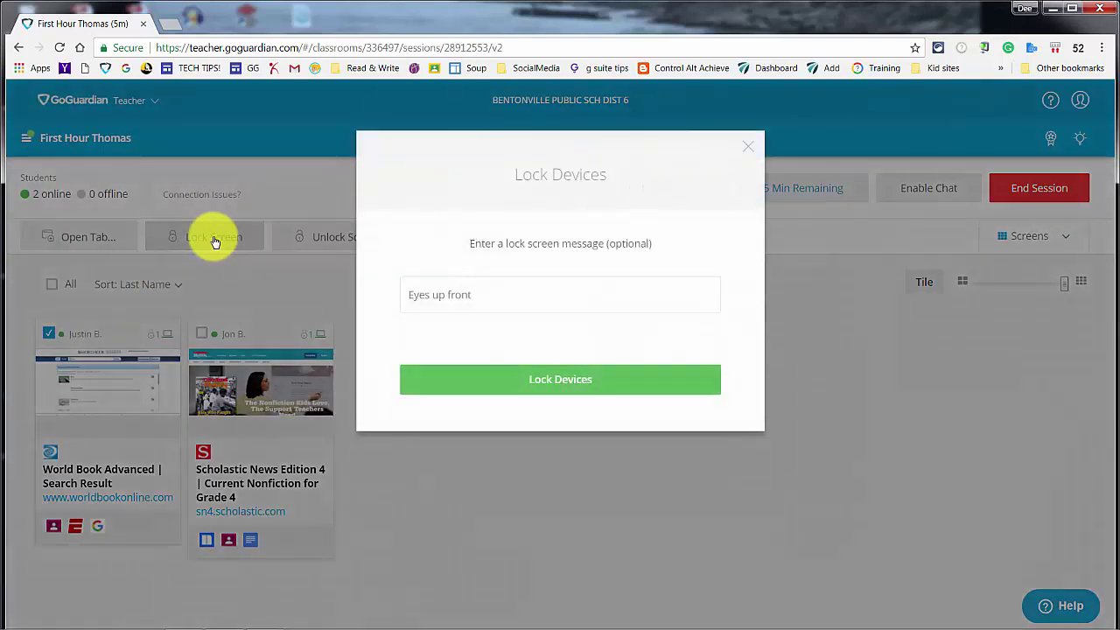
left_click(473, 296)
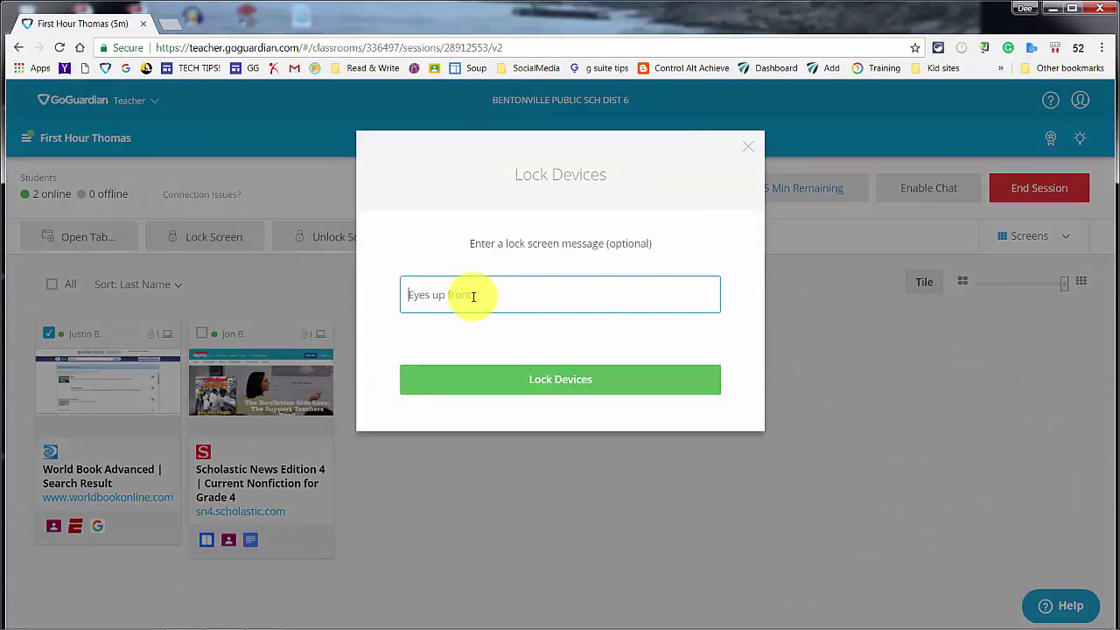
type("Please stay focused")
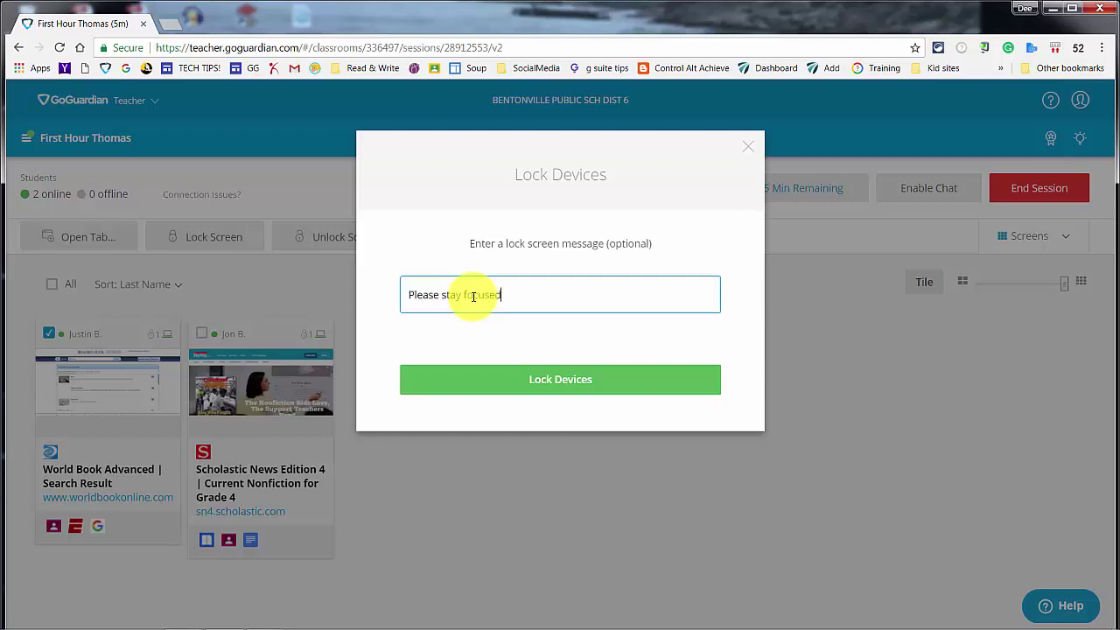
left_click(534, 381)
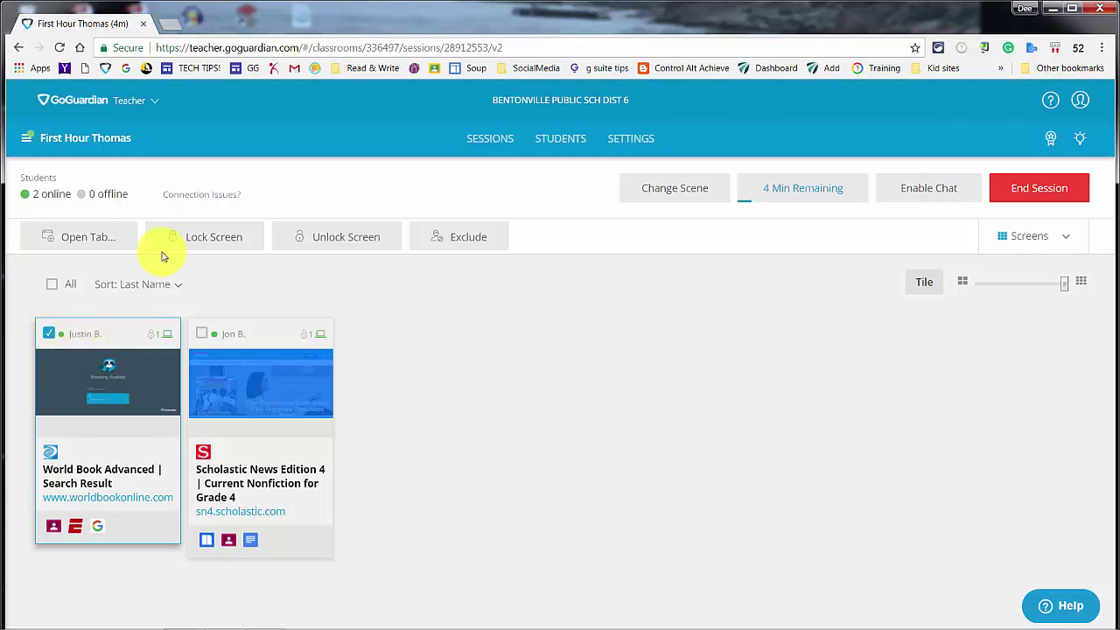
Step: Unlock the screens of all students in the session and check the World Book student's screen and tabs
left_click(52, 285)
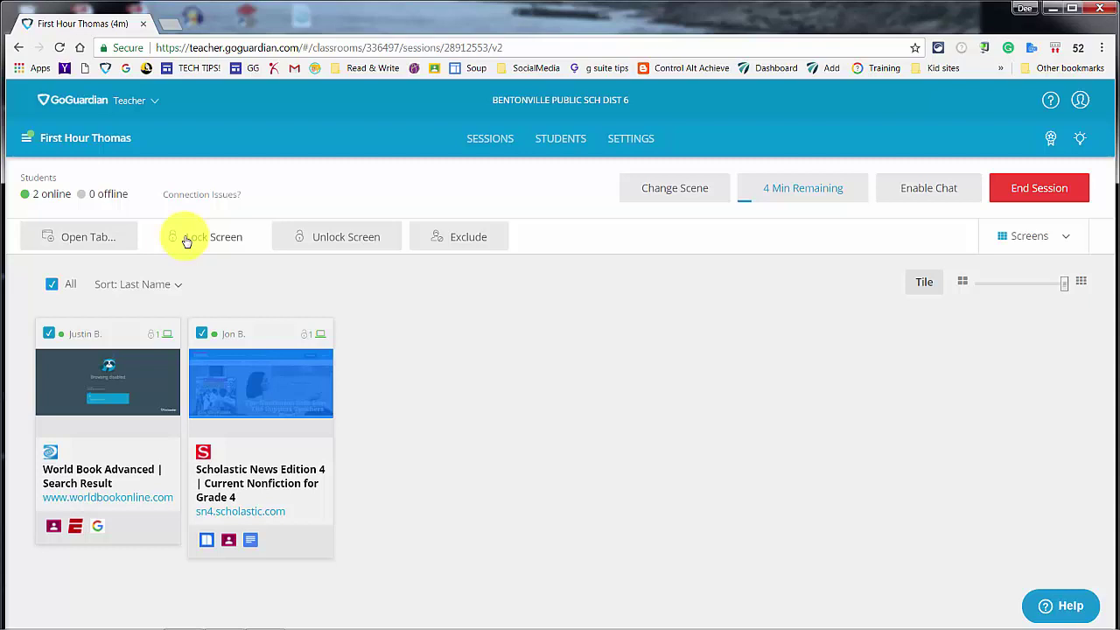
left_click(49, 335)
left_click(49, 335)
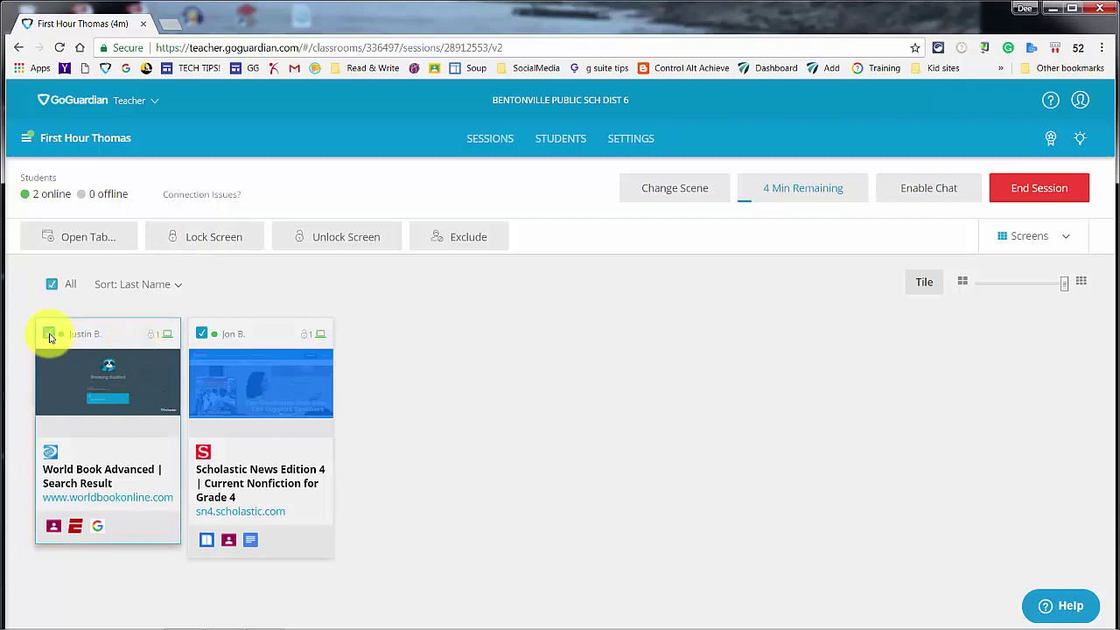
left_click(346, 242)
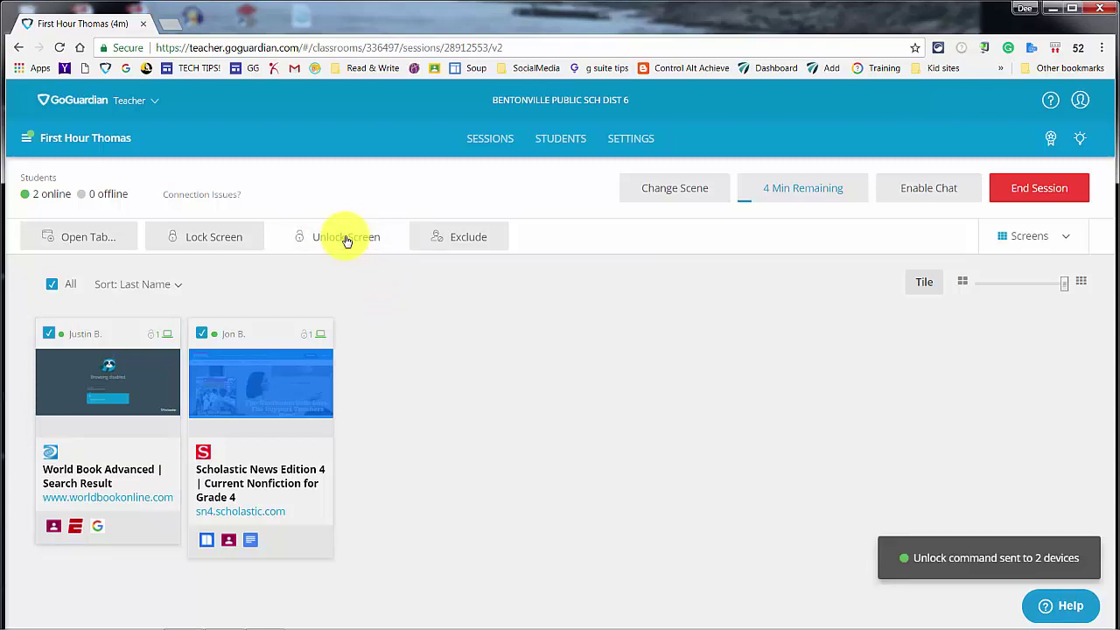
left_click(122, 385)
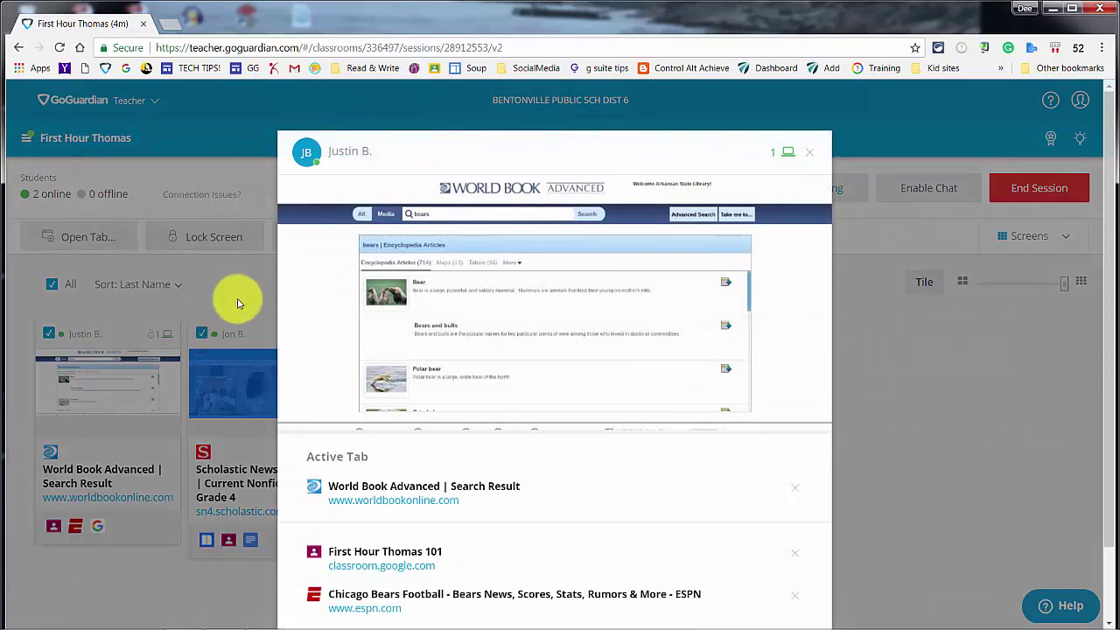
left_click(809, 153)
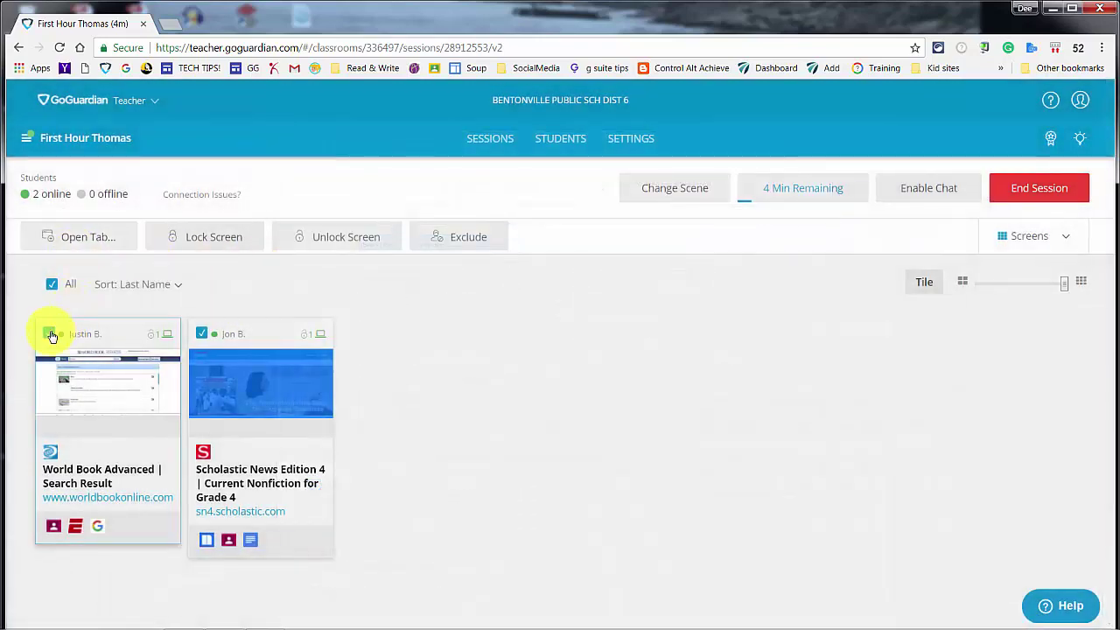
Step: Limit the selection to the student viewing Scholastic News and bring up the Open Tab prompt for that device
left_click(51, 336)
left_click(202, 334)
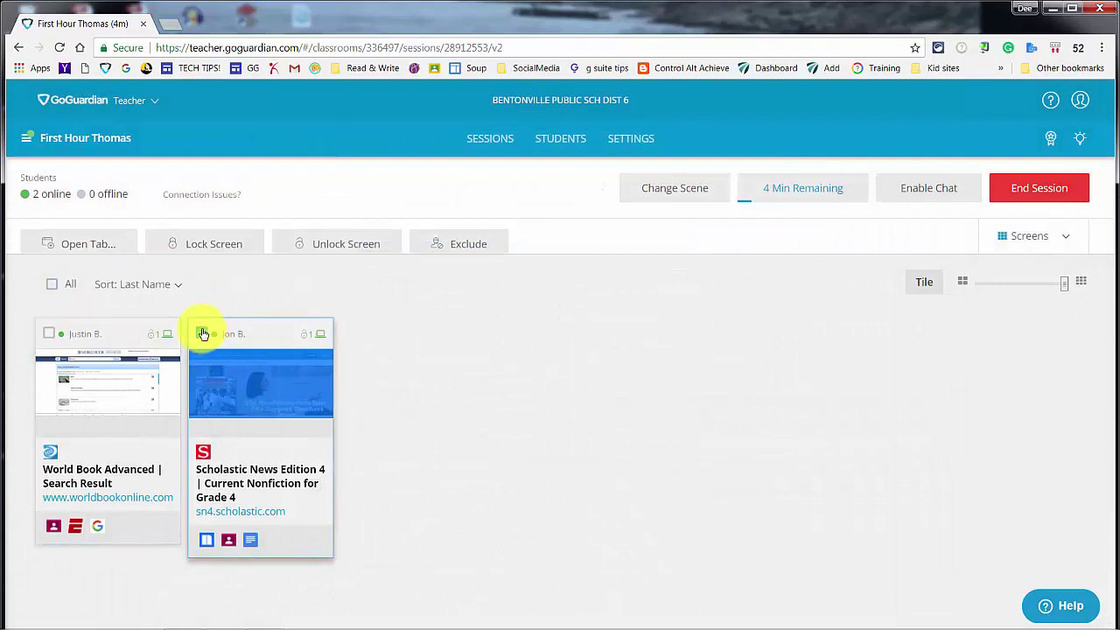
left_click(202, 333)
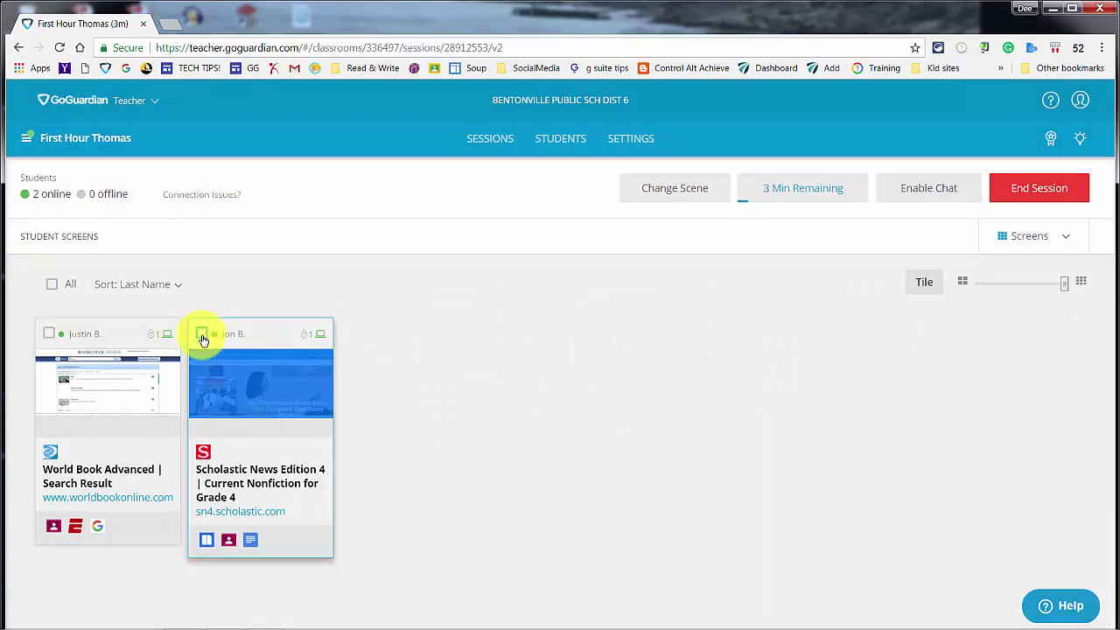
left_click(203, 338)
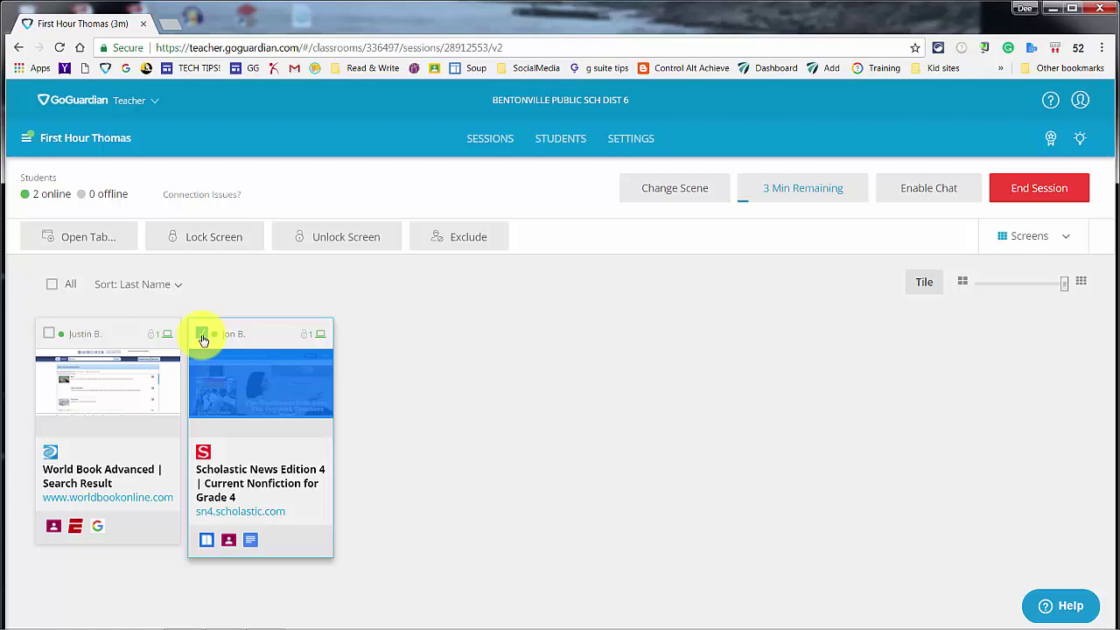
left_click(88, 237)
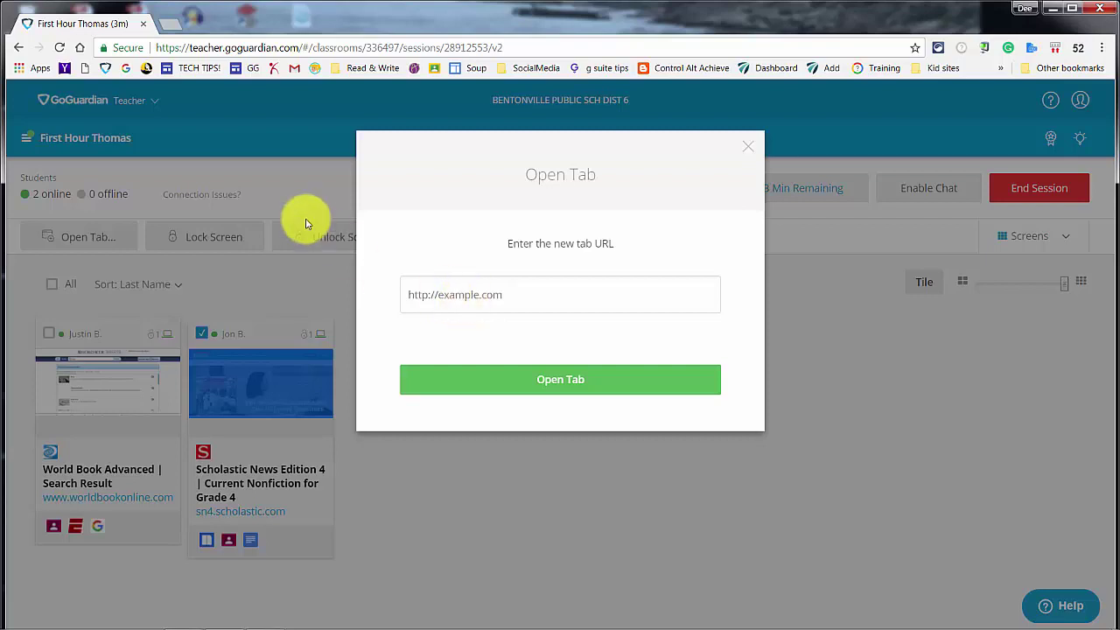
Step: Copy the web address of the bookmarked Stay-Focused12-1.png image and open it as a new tab on the selected student's device
left_click(170, 24)
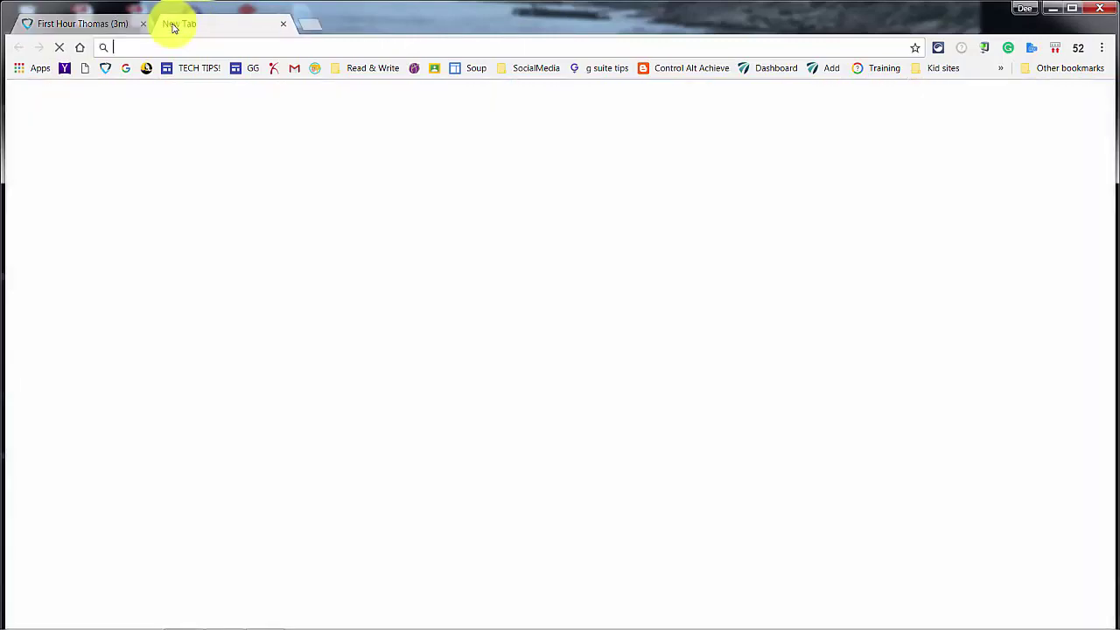
left_click(84, 70)
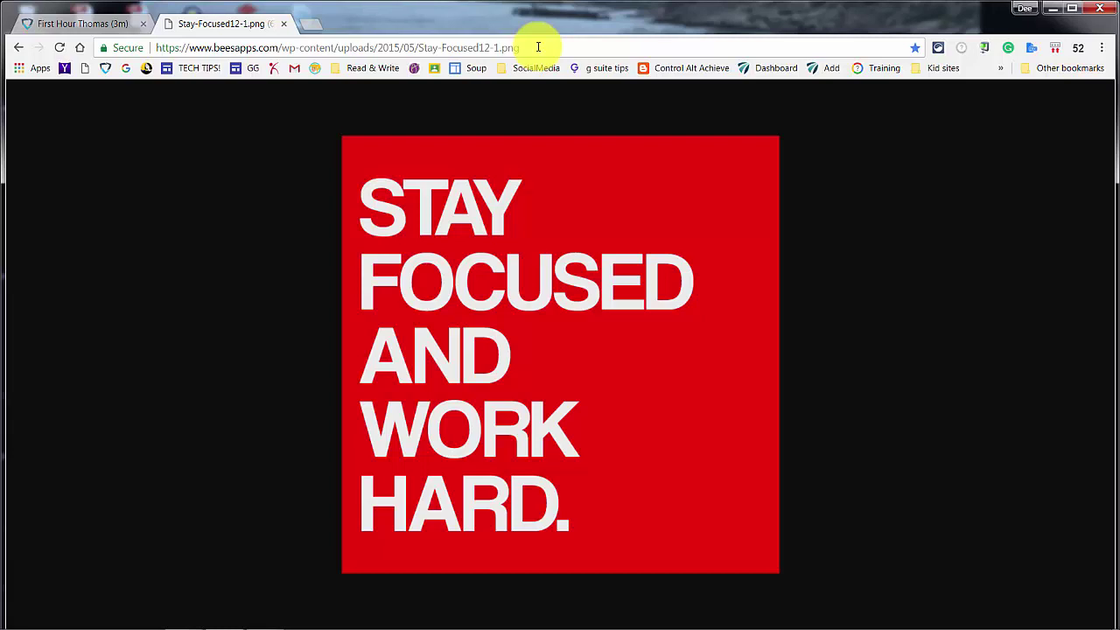
left_click(538, 48)
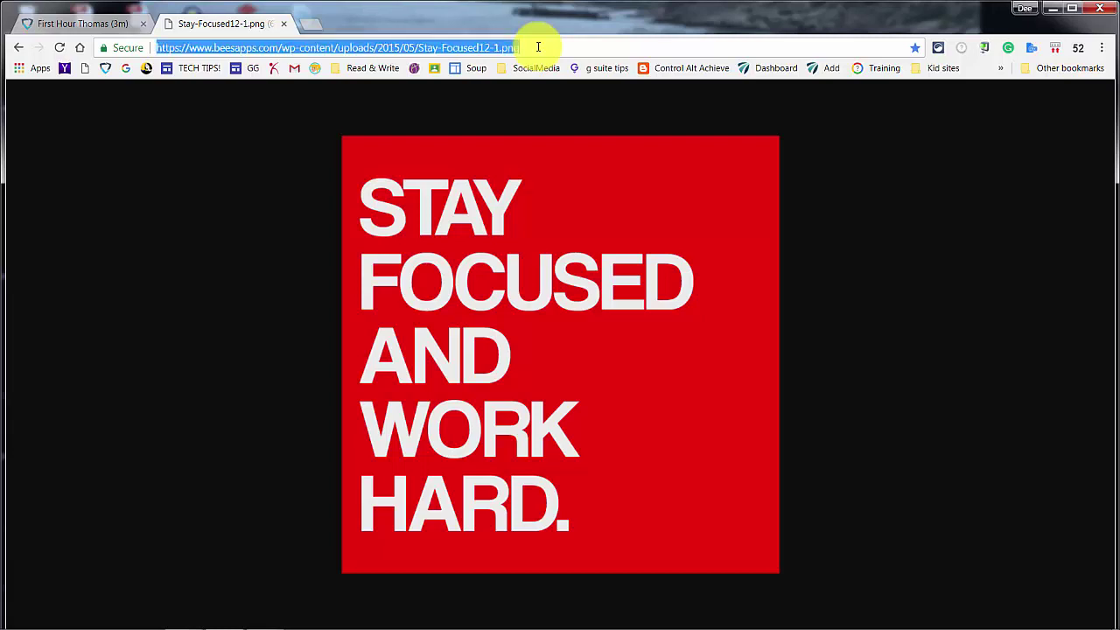
left_click(123, 26)
left_click(485, 300)
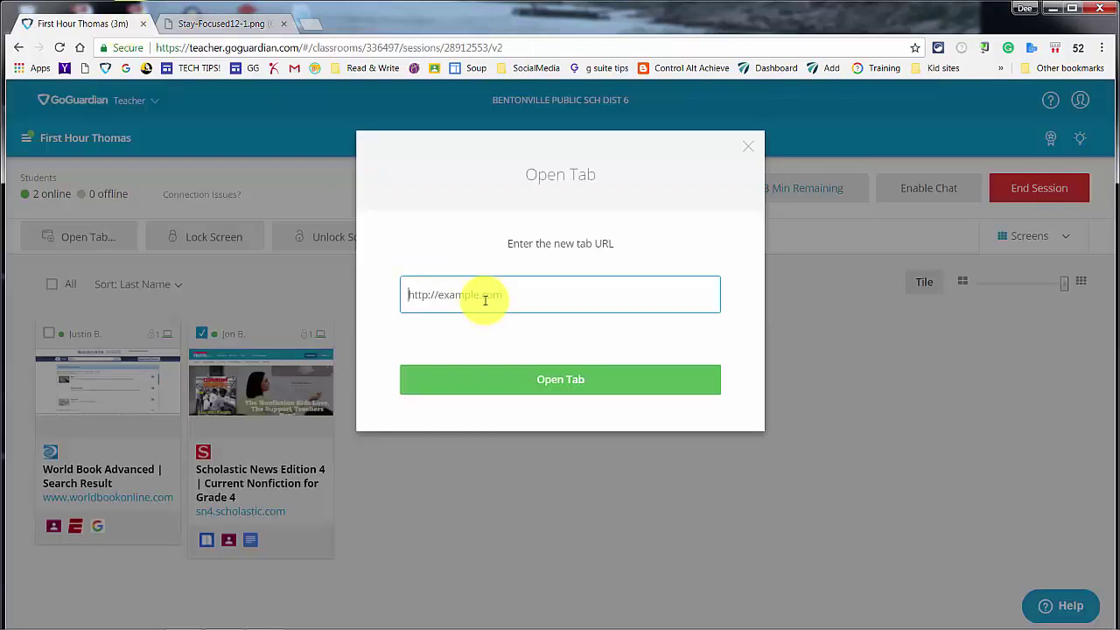
key("ctrl+v")
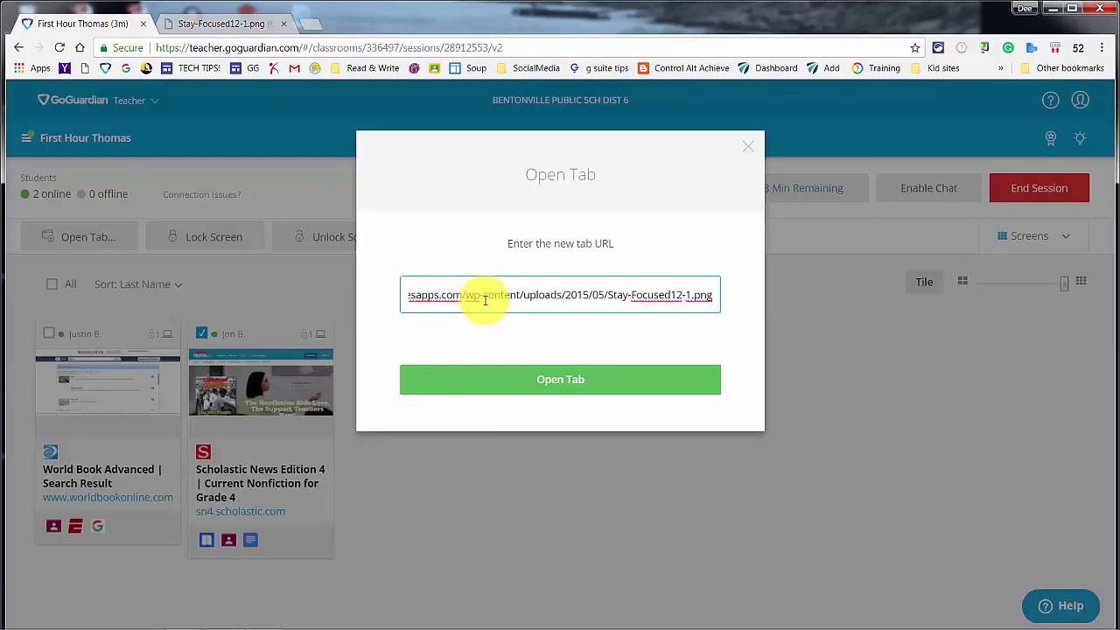
left_click(575, 386)
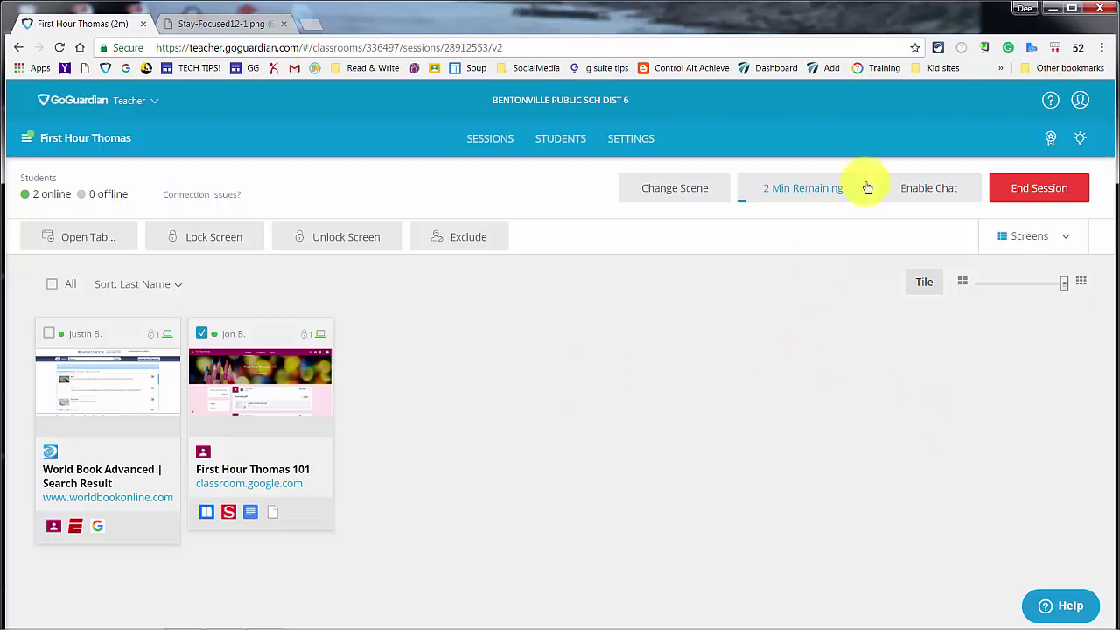
Step: Enable chat for the running First Hour session and dismiss the Windows color scheme prompt
left_click(916, 194)
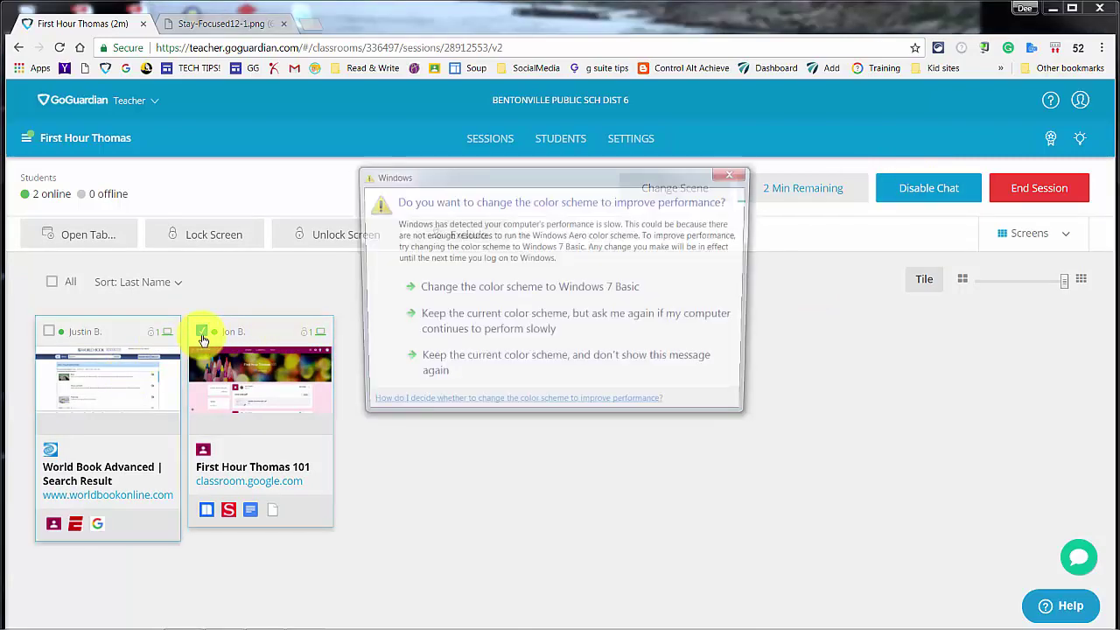
left_click(735, 172)
left_click(926, 202)
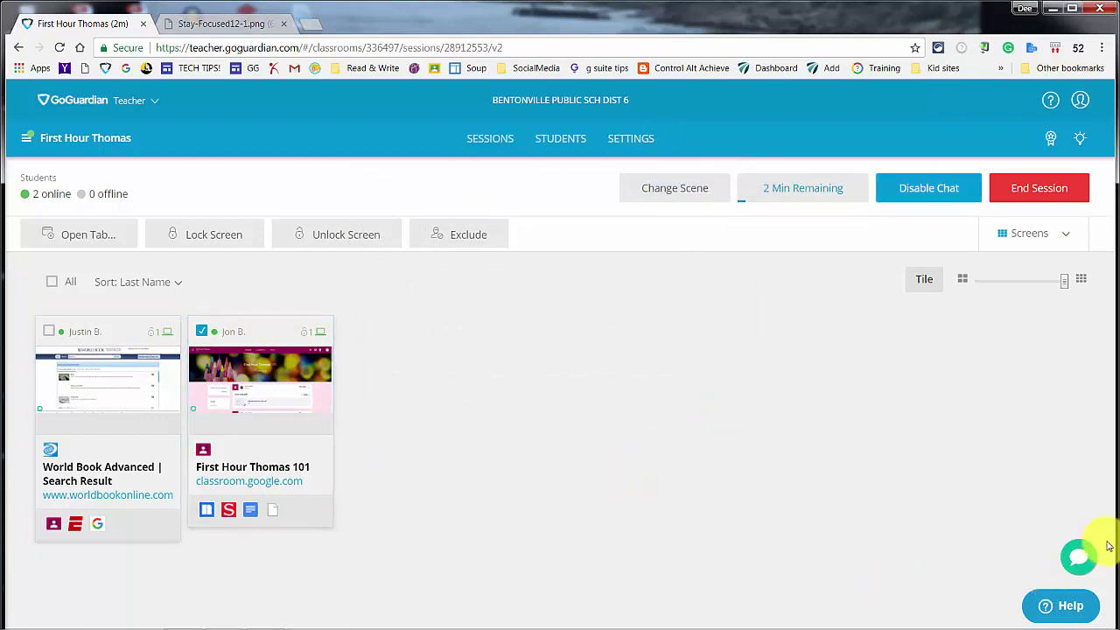
Step: Send the selected student the chat message "Thanks for staying on task today!" and close the chat
left_click(1080, 563)
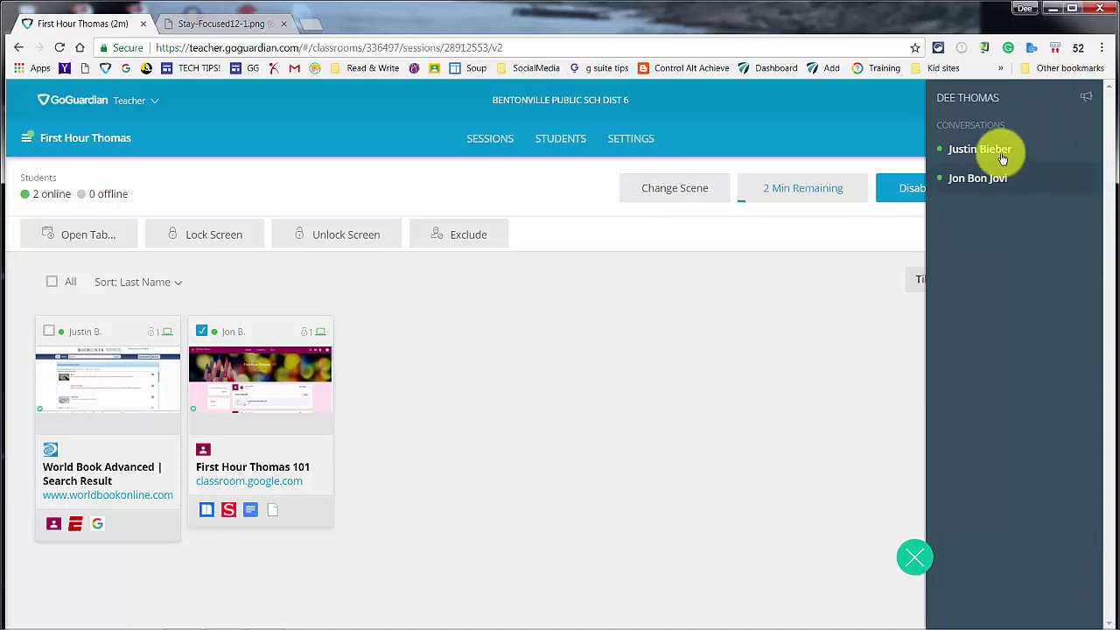
left_click(993, 177)
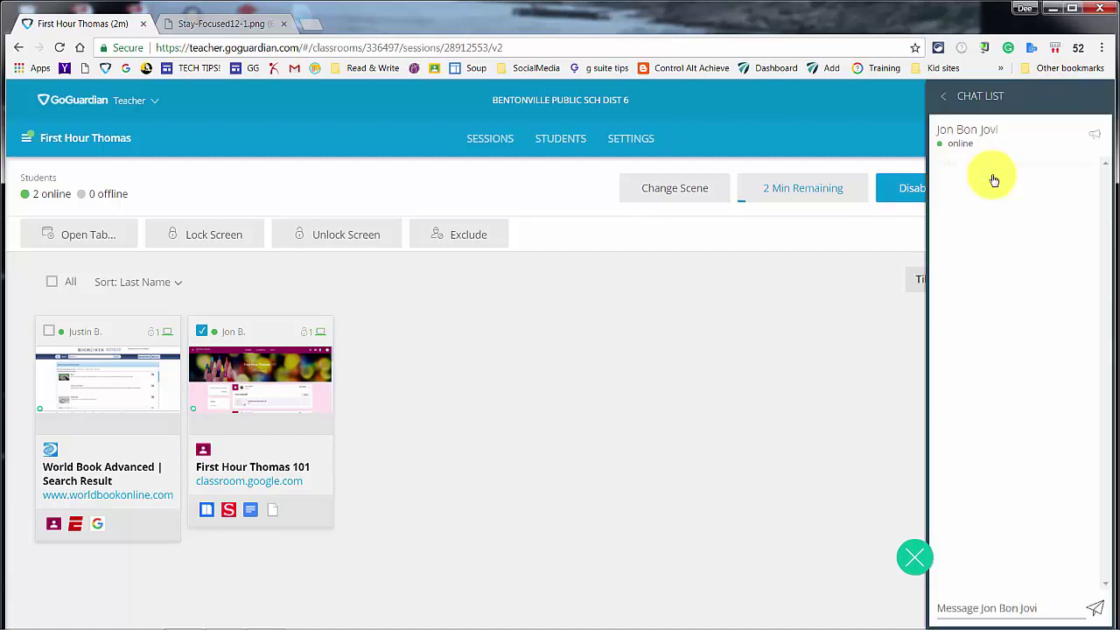
left_click(1002, 609)
type("Thanks")
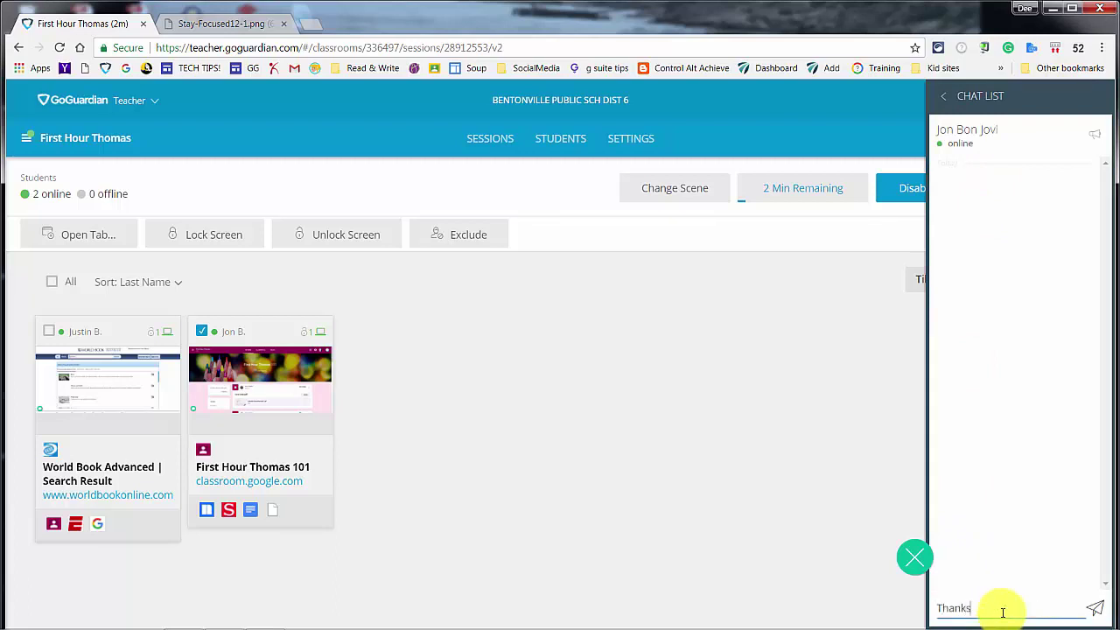
type(" for staying on task today!")
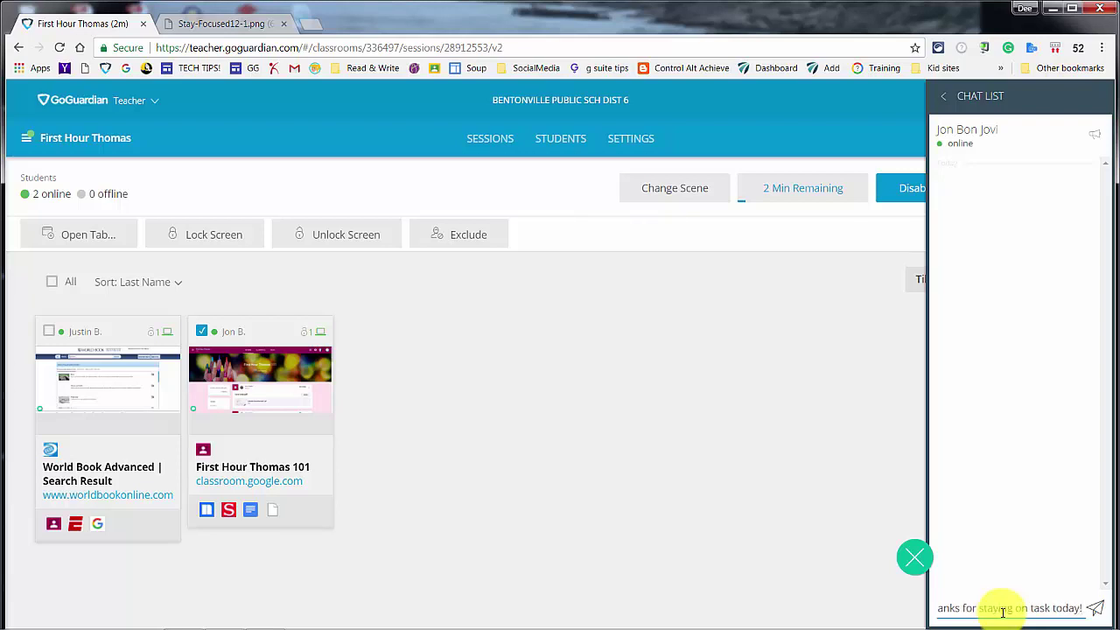
key("Return")
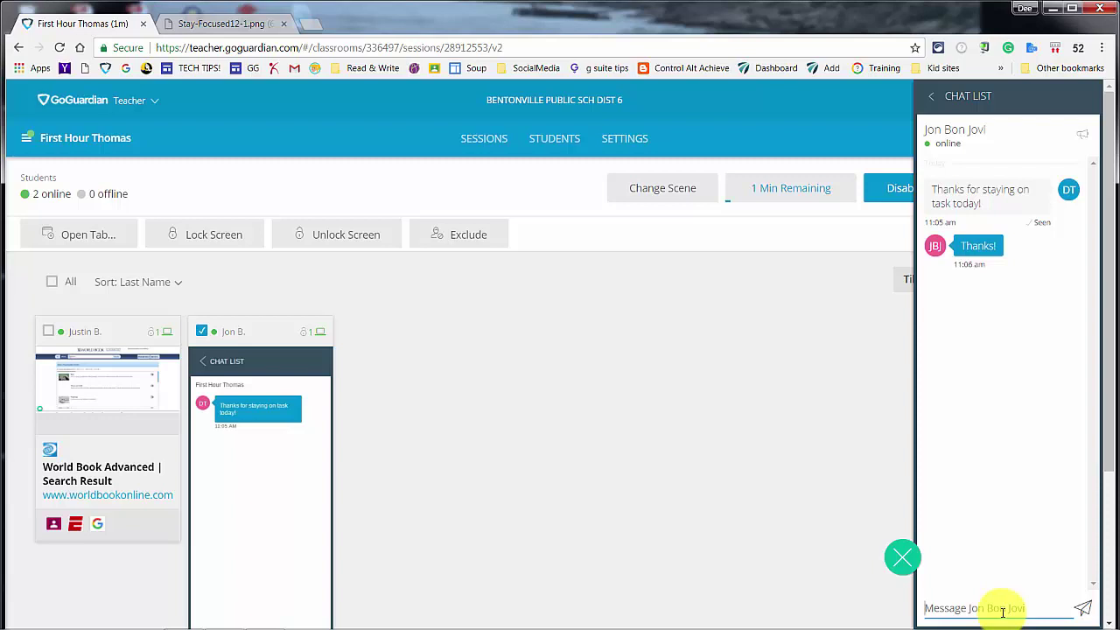
left_click(907, 557)
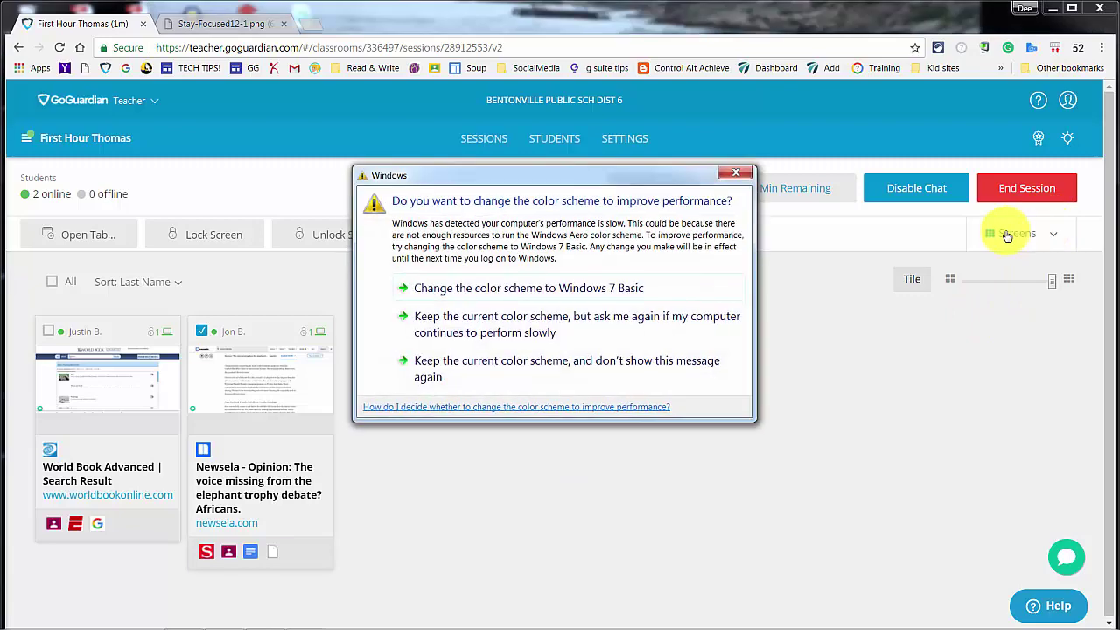
Step: Dismiss the Windows prompt, show the session's timelines, and examine the browsing details of the first student's World Book period around 11:03 am
left_click(734, 171)
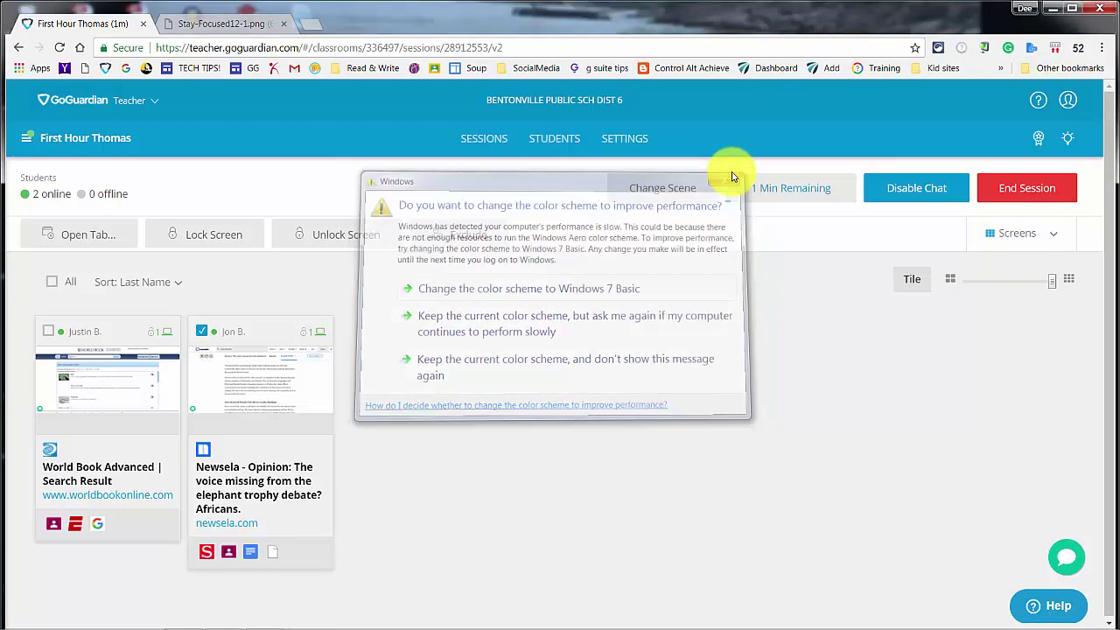
left_click(1054, 236)
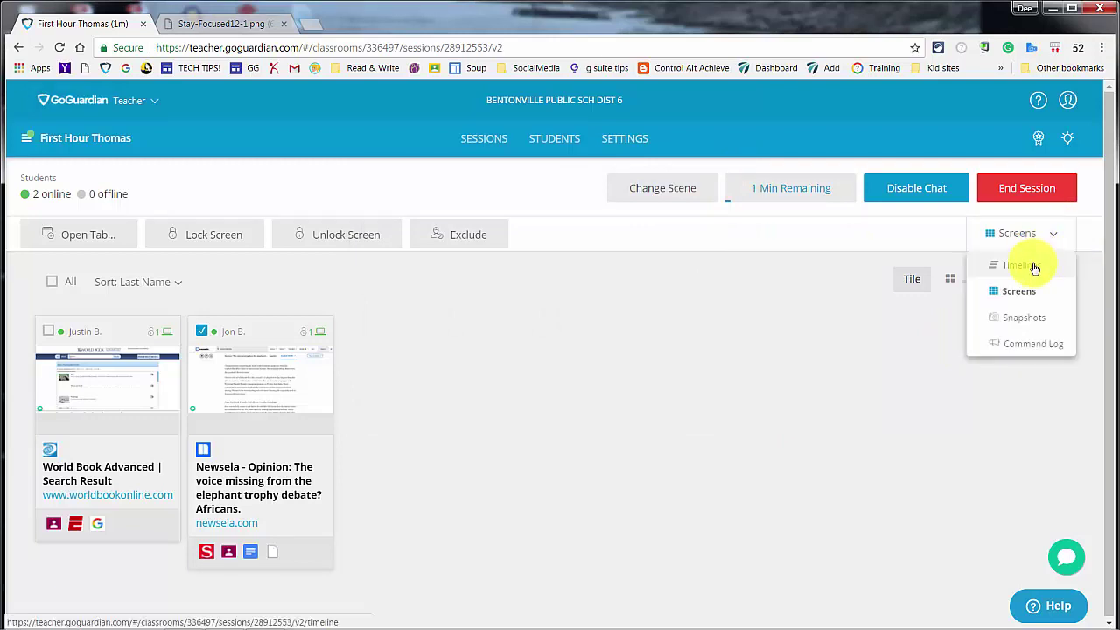
left_click(1034, 267)
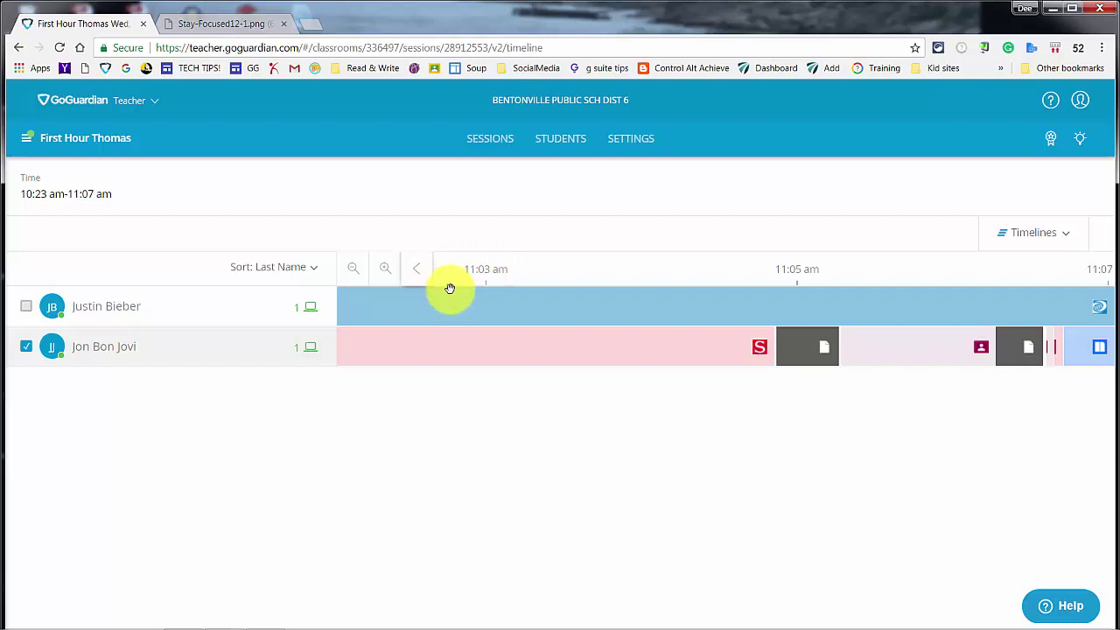
left_click(416, 273)
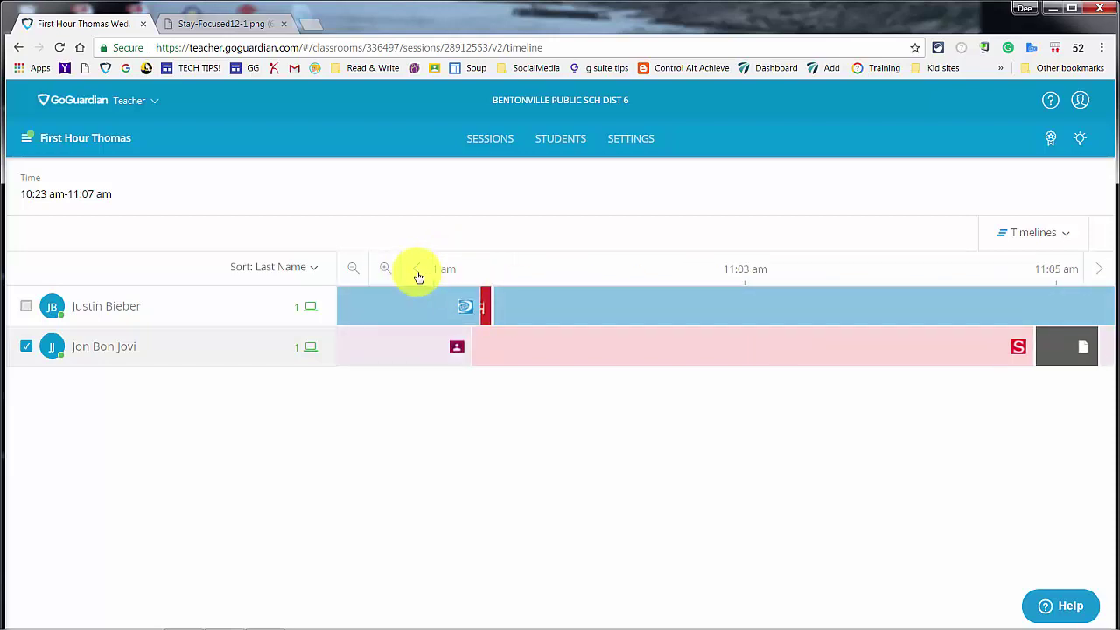
left_click(581, 307)
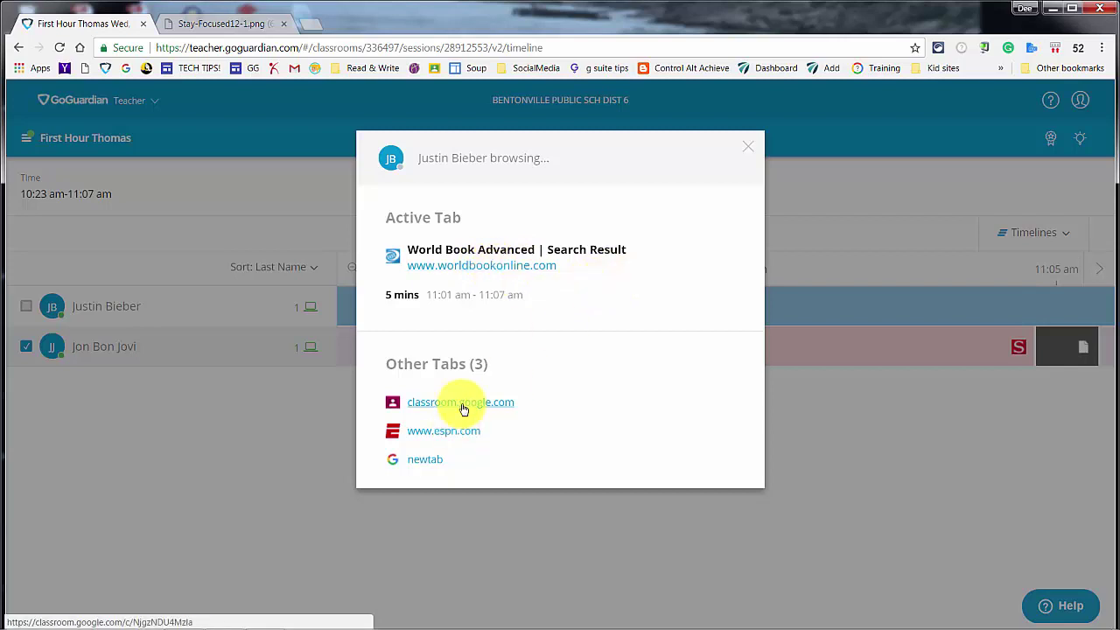
left_click(750, 150)
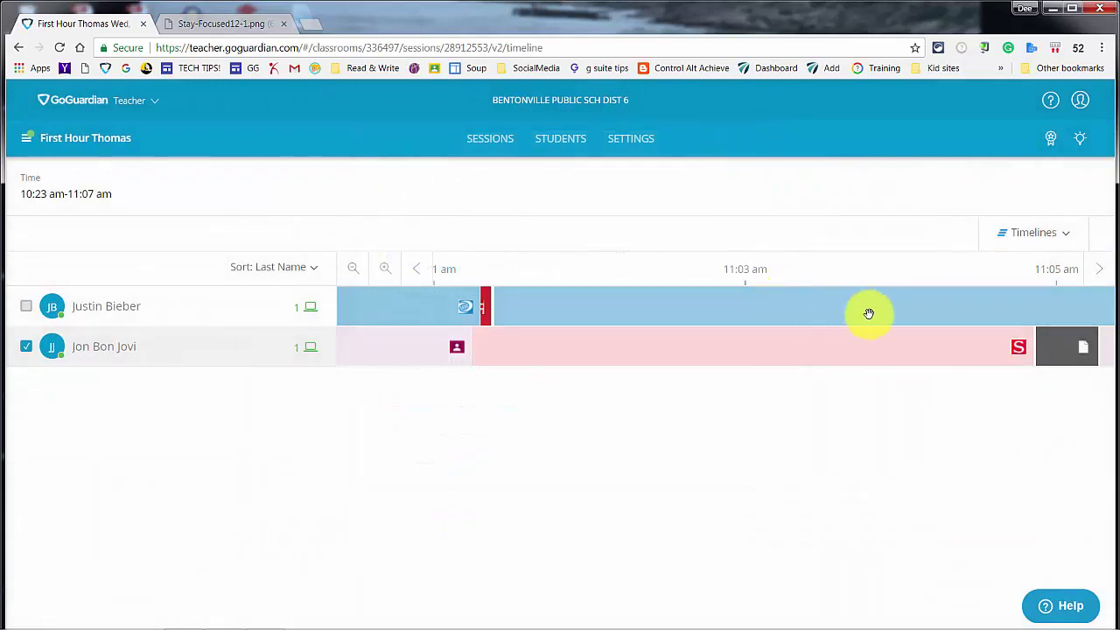
Step: Examine the browsing details of the second student's latest Newsela period and of the Stay-Focused image period near 11:05 am
left_click(1099, 271)
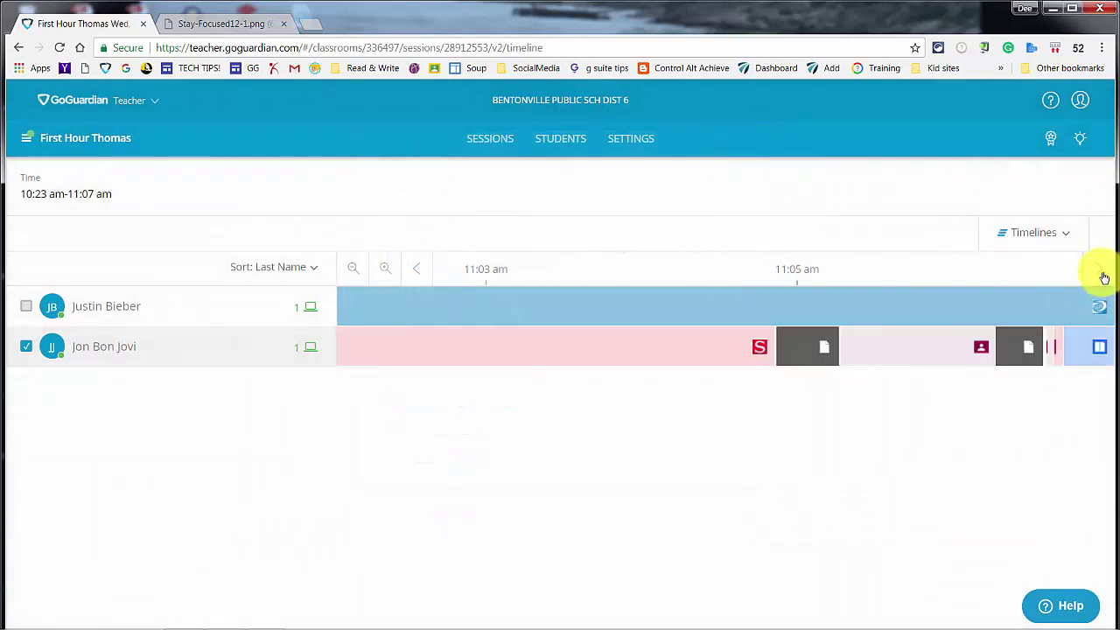
left_click(1091, 349)
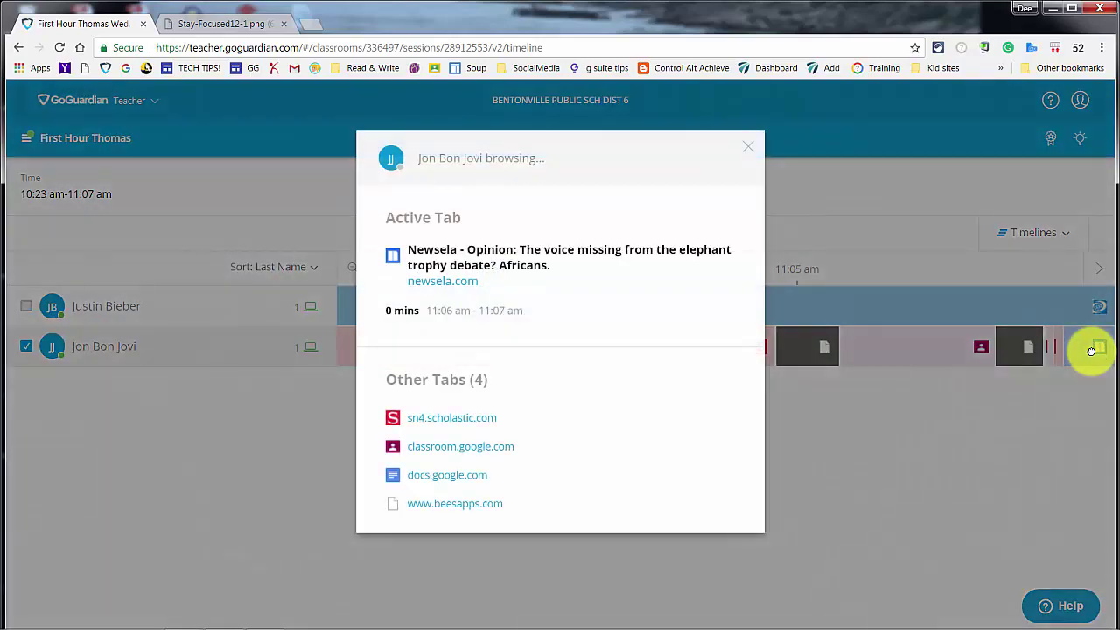
left_click(747, 148)
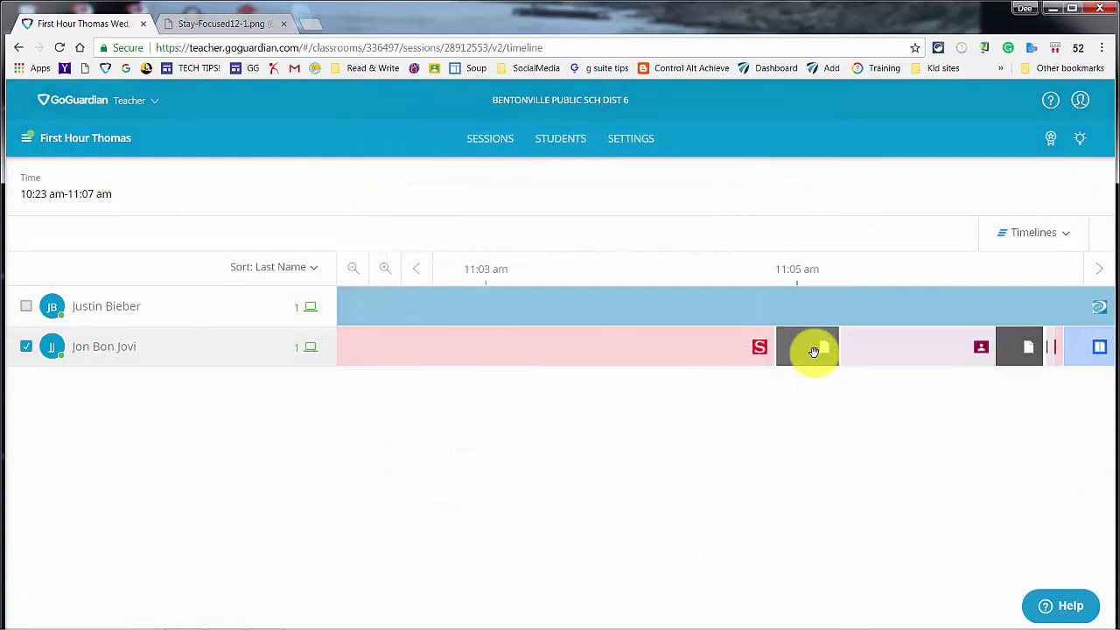
left_click(813, 352)
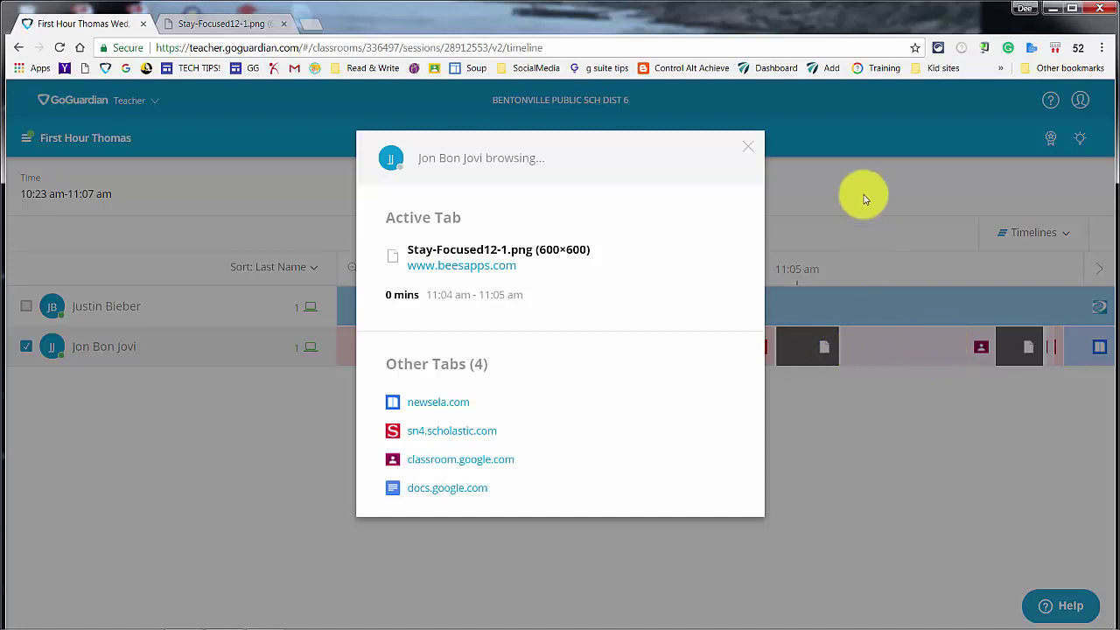
left_click(755, 152)
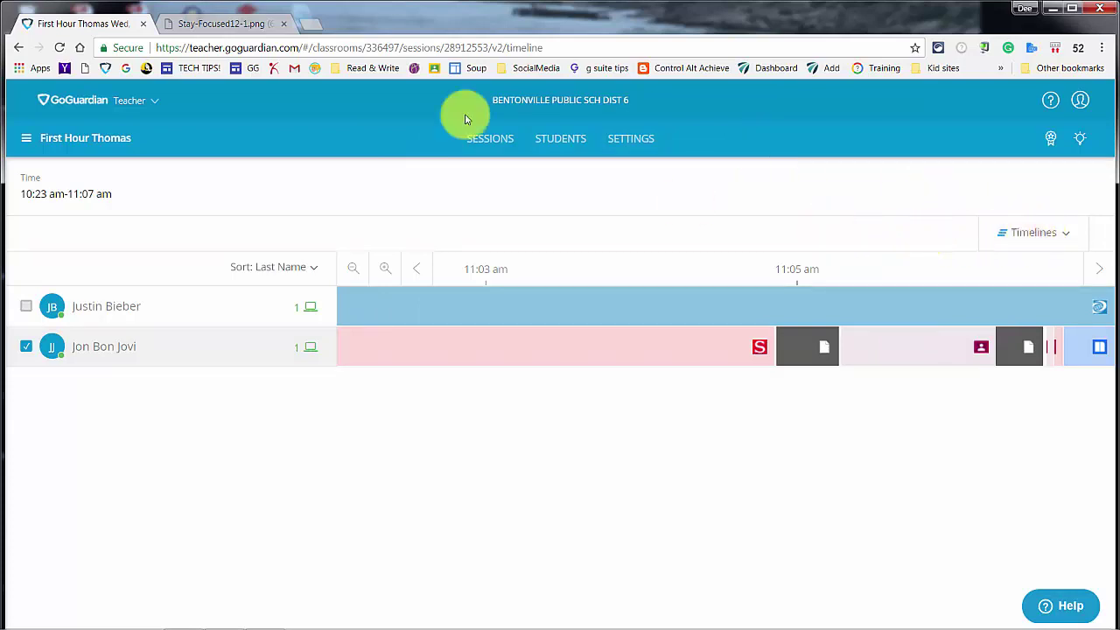
Step: Try to show the student screens of the ended session and return to its timelines
left_click(1064, 236)
left_click(1040, 292)
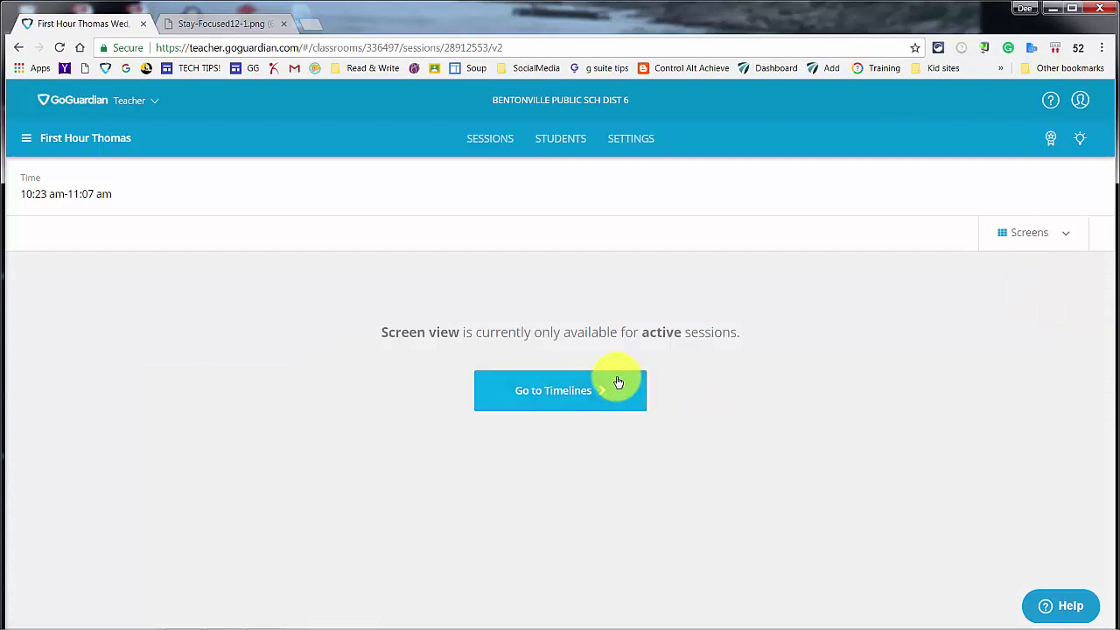
left_click(1054, 237)
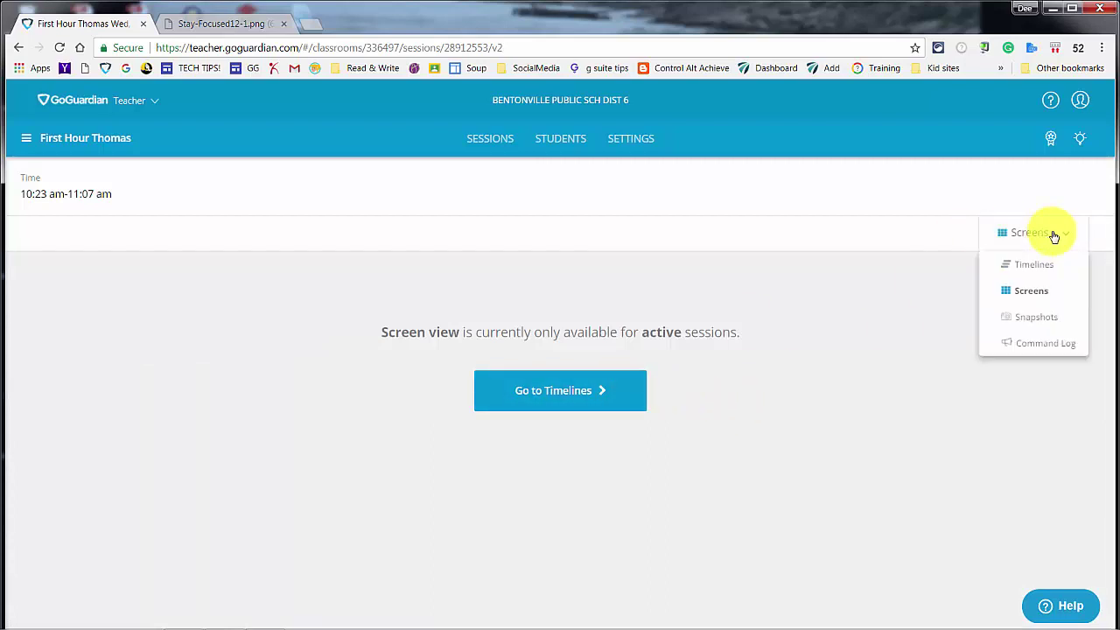
left_click(1047, 260)
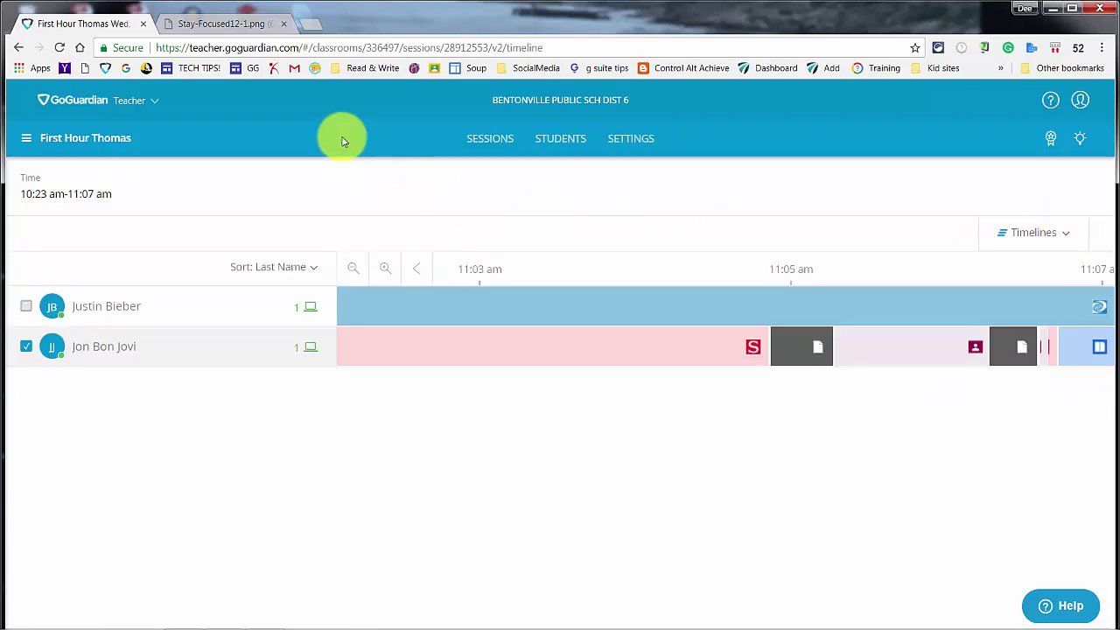
Step: Start a new 45-minute session for First Hour Thomas without a scene
left_click(487, 141)
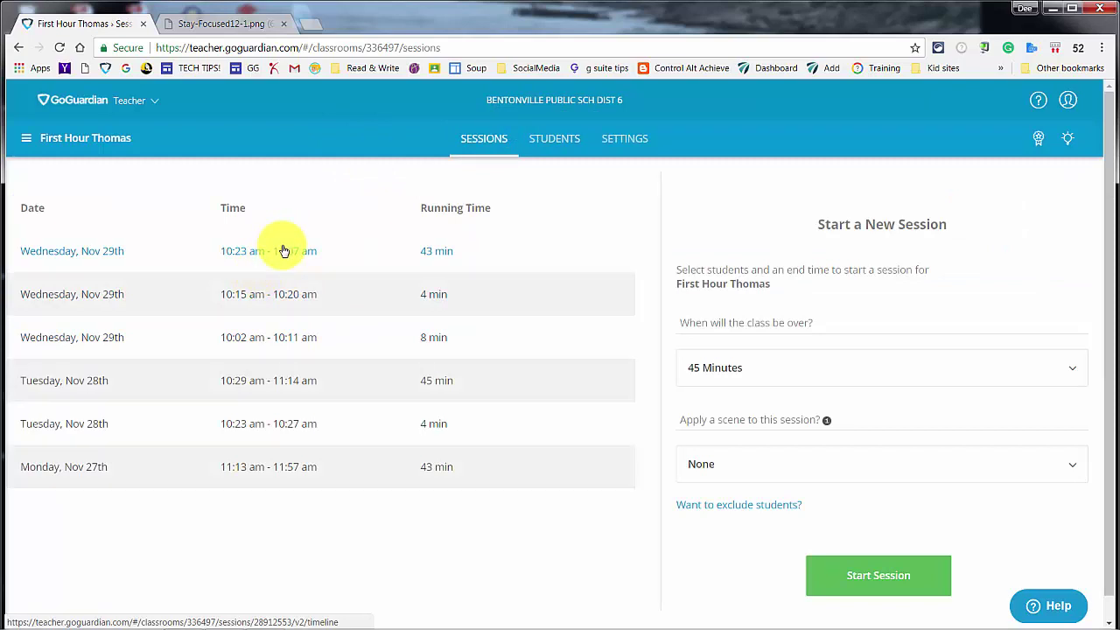
left_click(872, 573)
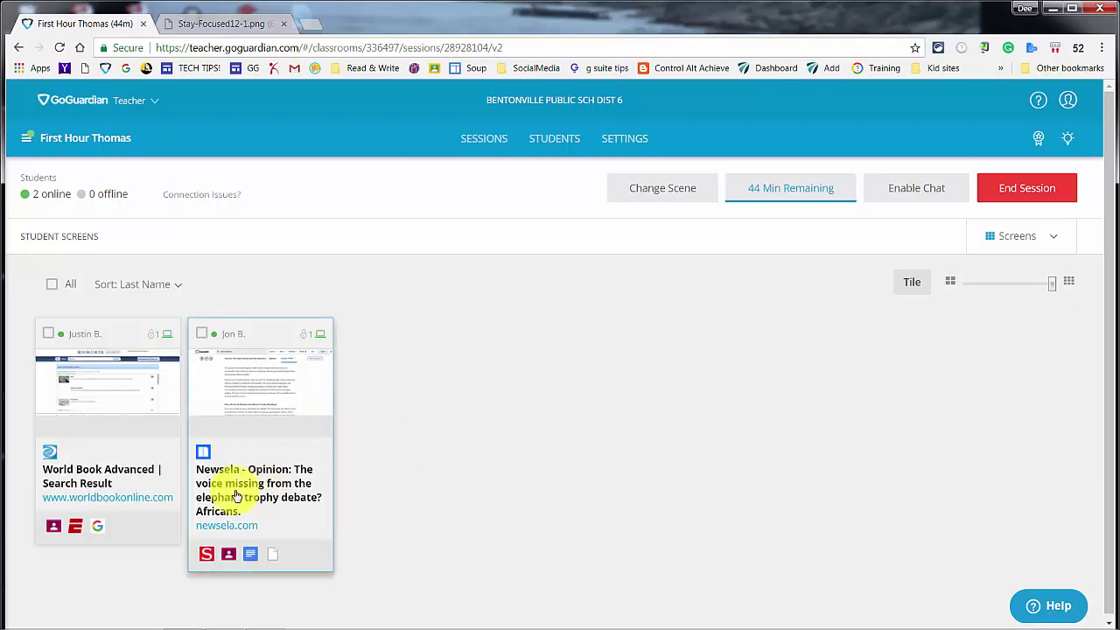
Step: Take a snapshot of the World Book student's screen and close that student's details
left_click(122, 472)
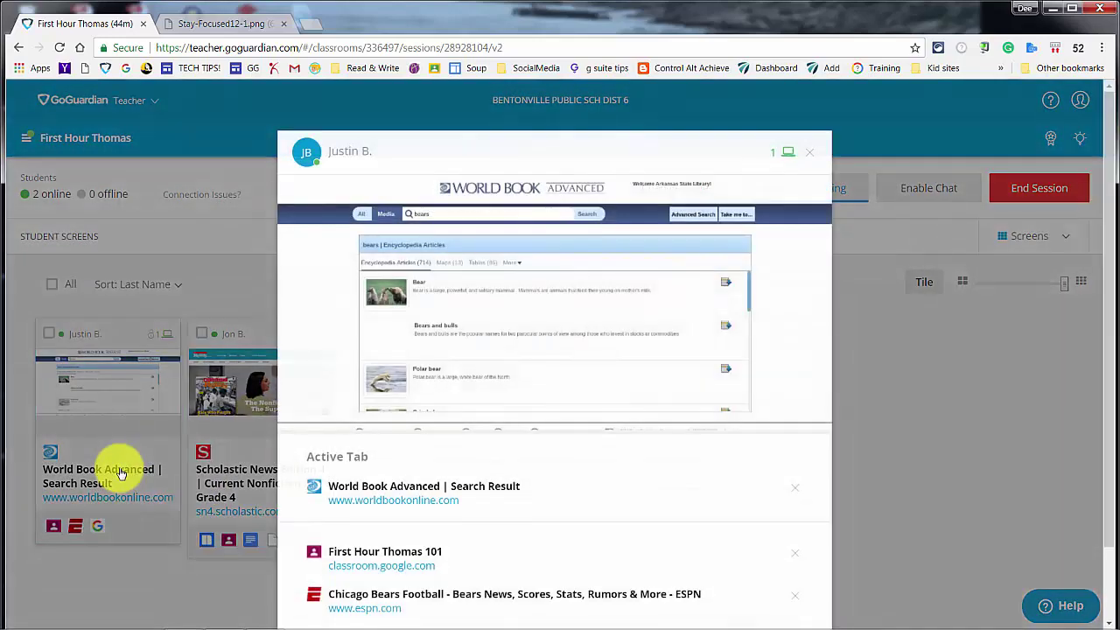
mouse_move(502, 292)
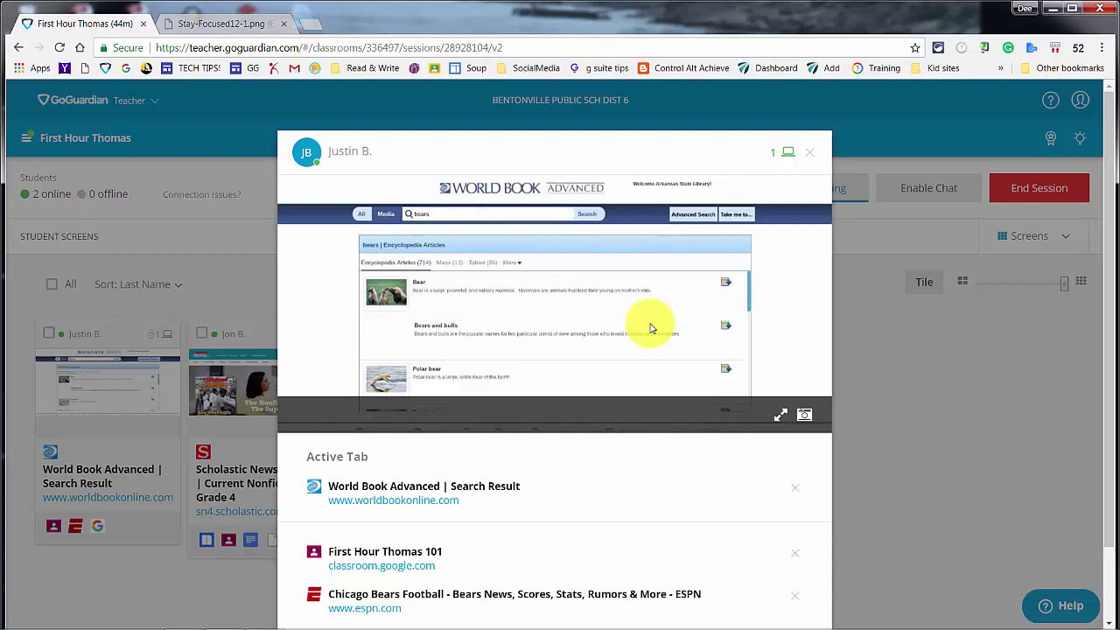
left_click(806, 418)
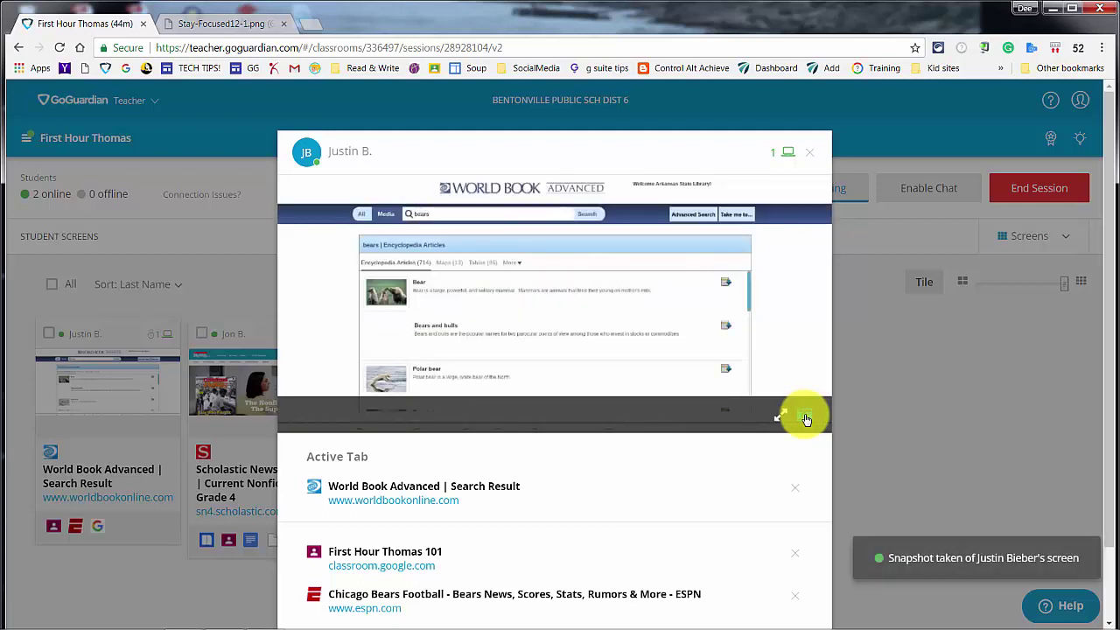
left_click(814, 155)
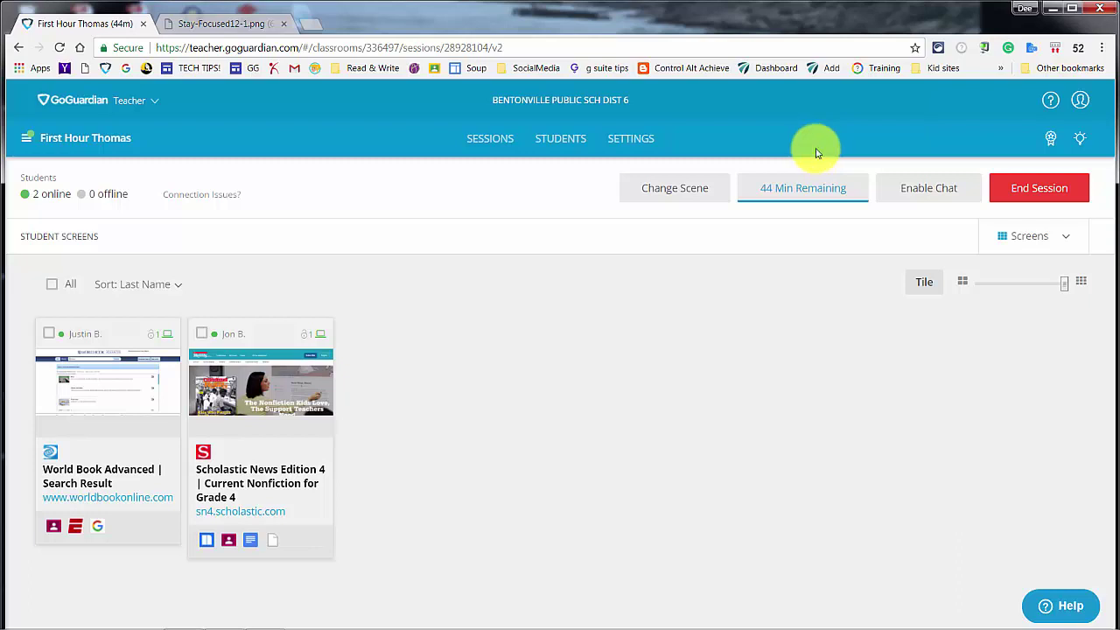
Step: Show the student snapshots saved during the current First Hour Thomas session
left_click(1066, 238)
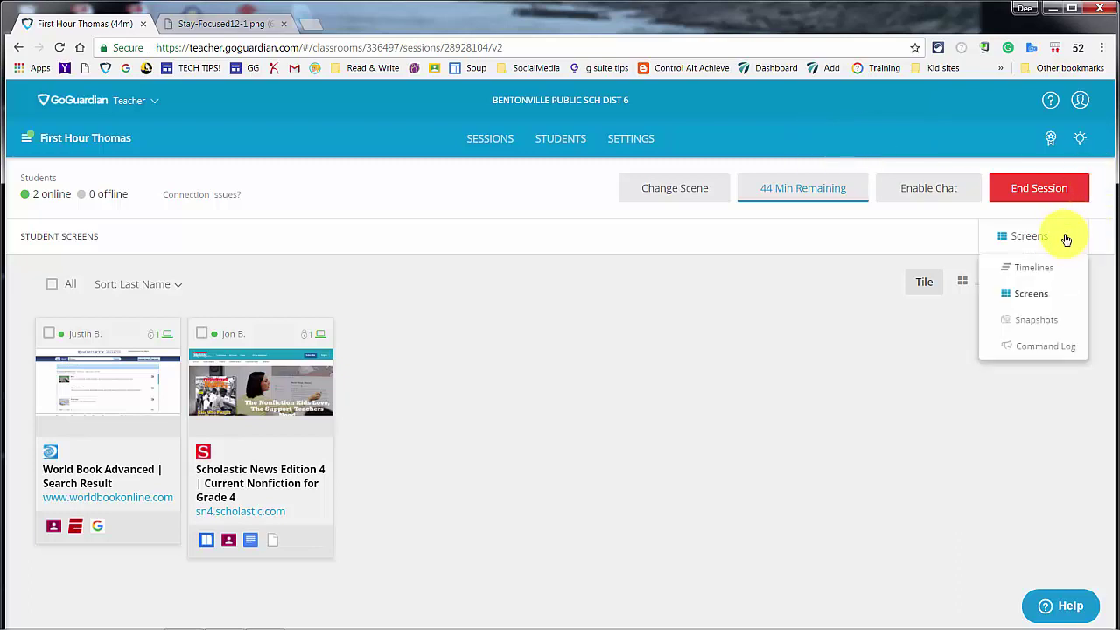
left_click(1047, 326)
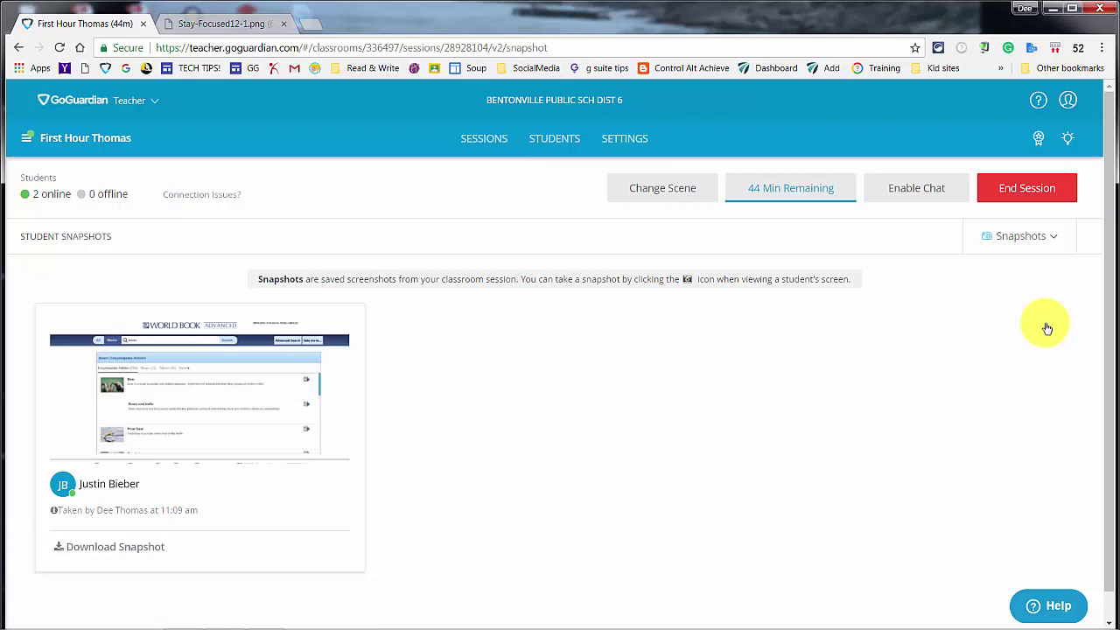
Step: Return to the running session through the classroom's session list and end it
left_click(497, 142)
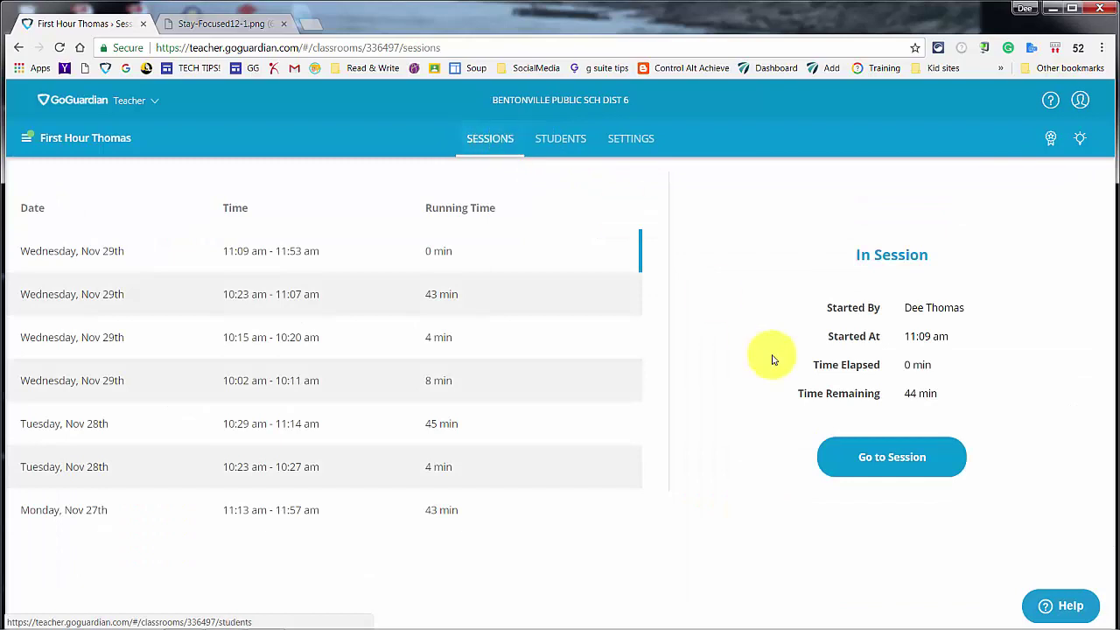
left_click(917, 459)
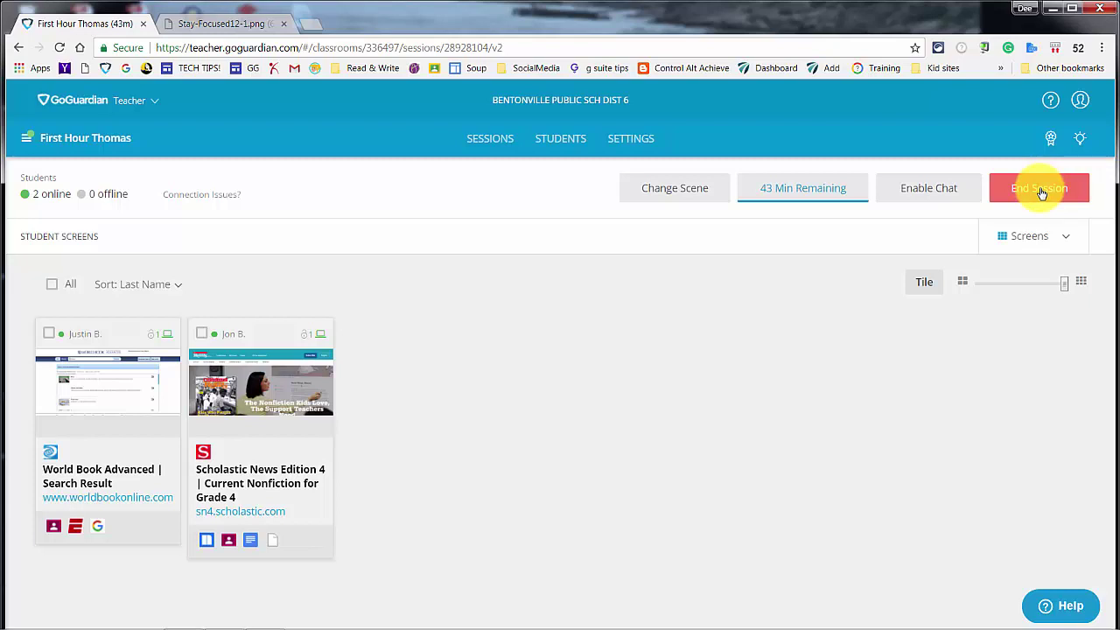
left_click(1040, 190)
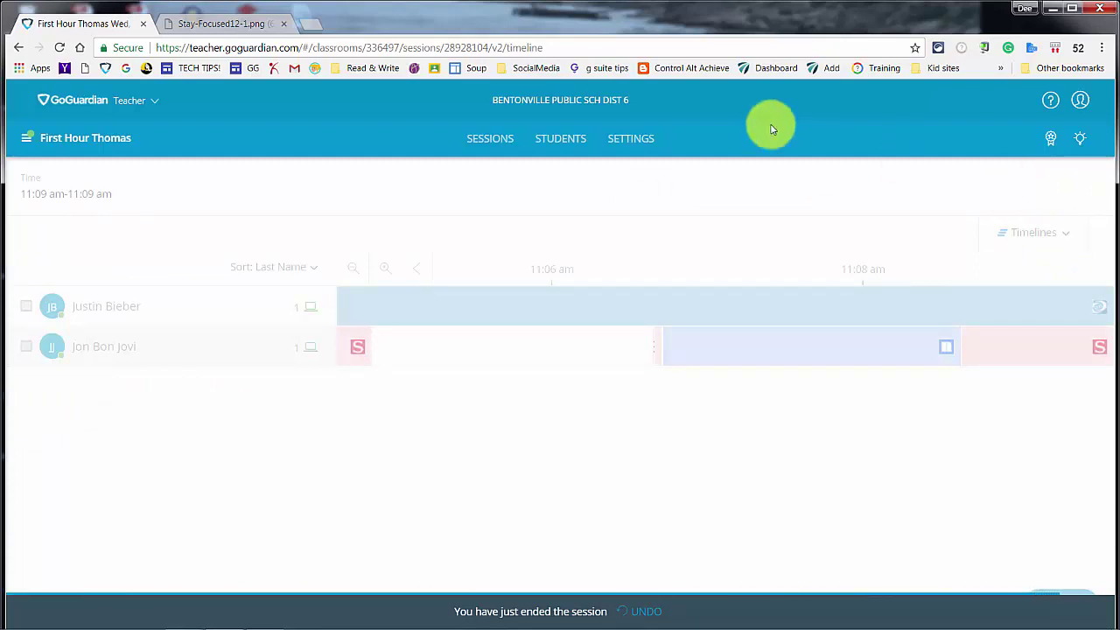
Step: View the First Hour Thomas student roster and classroom settings, and return to the session list
left_click(569, 143)
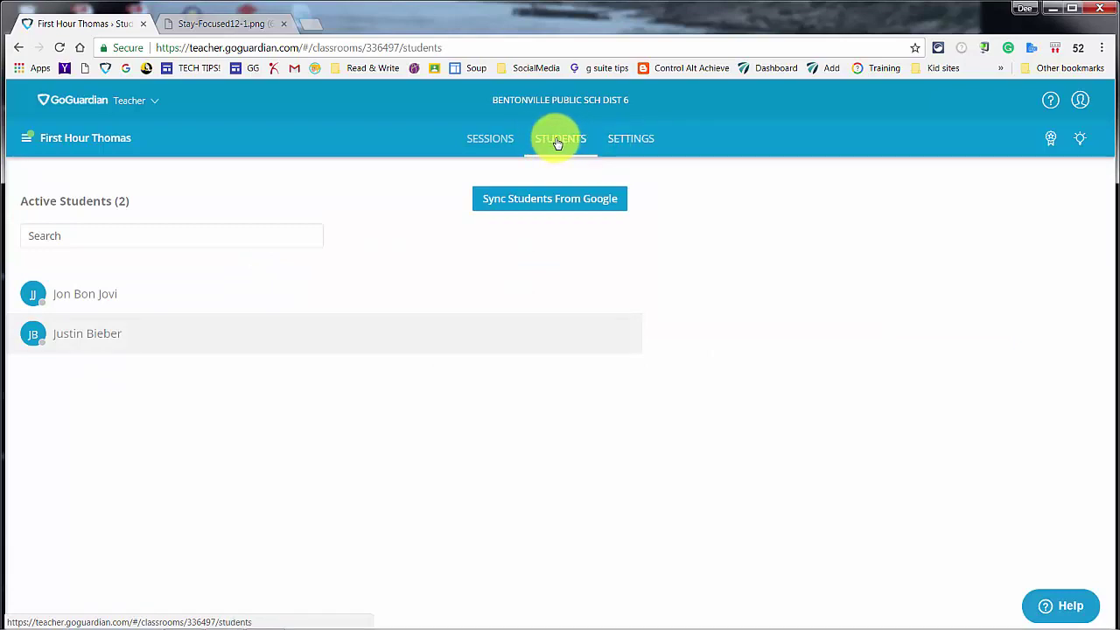
left_click(635, 147)
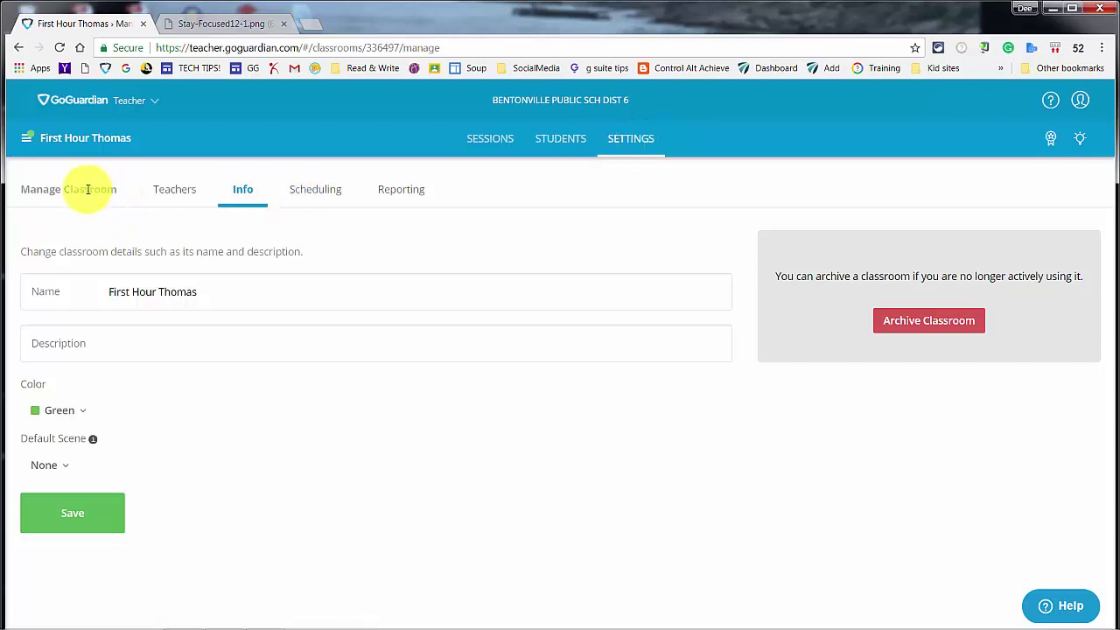
left_click(495, 139)
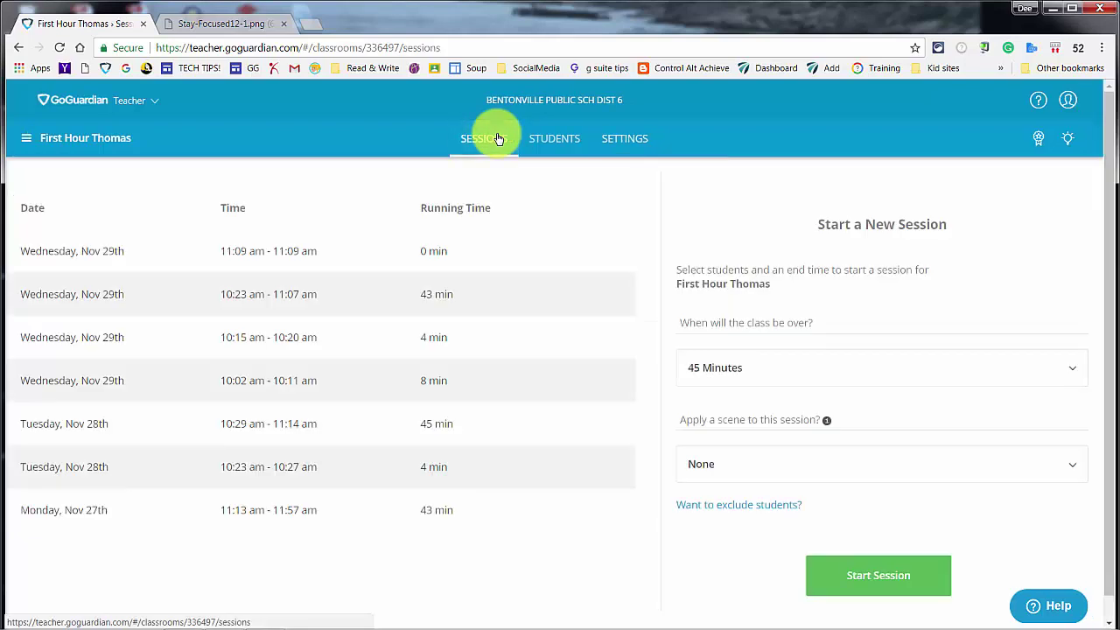
Step: Display the navigation list of classrooms and scenes, and return to the First Hour Thomas student roster
left_click(27, 140)
left_click(27, 140)
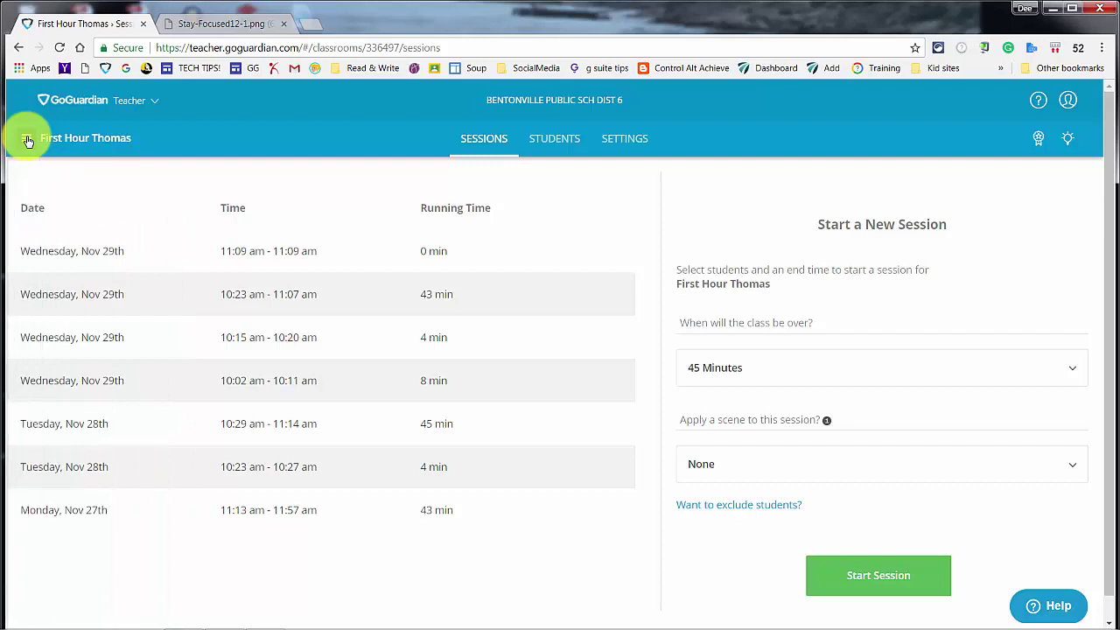
left_click(27, 140)
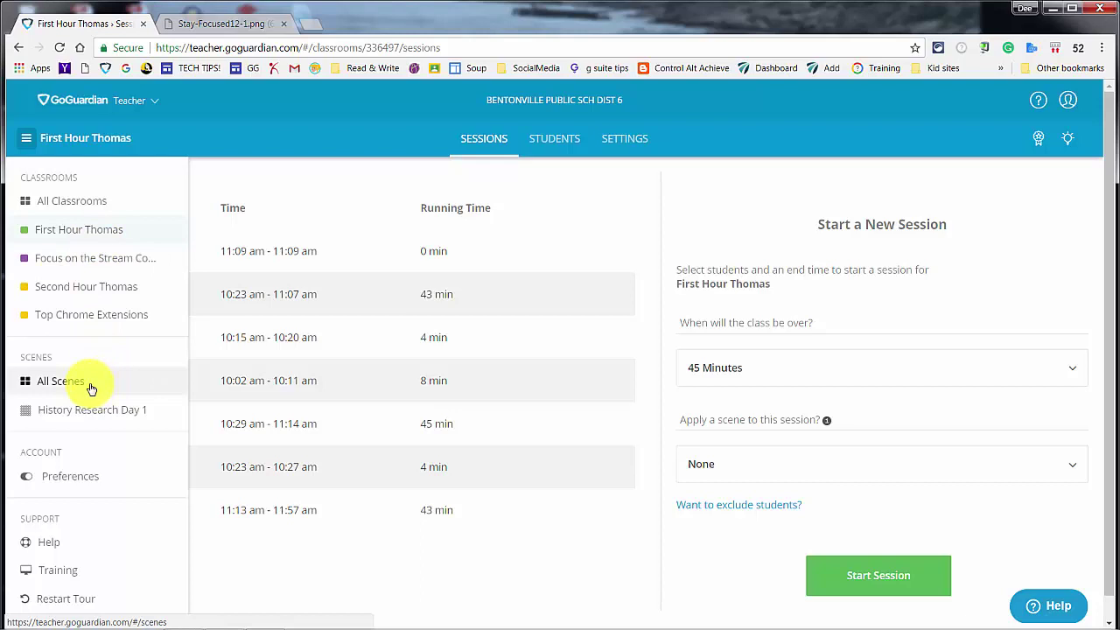
left_click(557, 138)
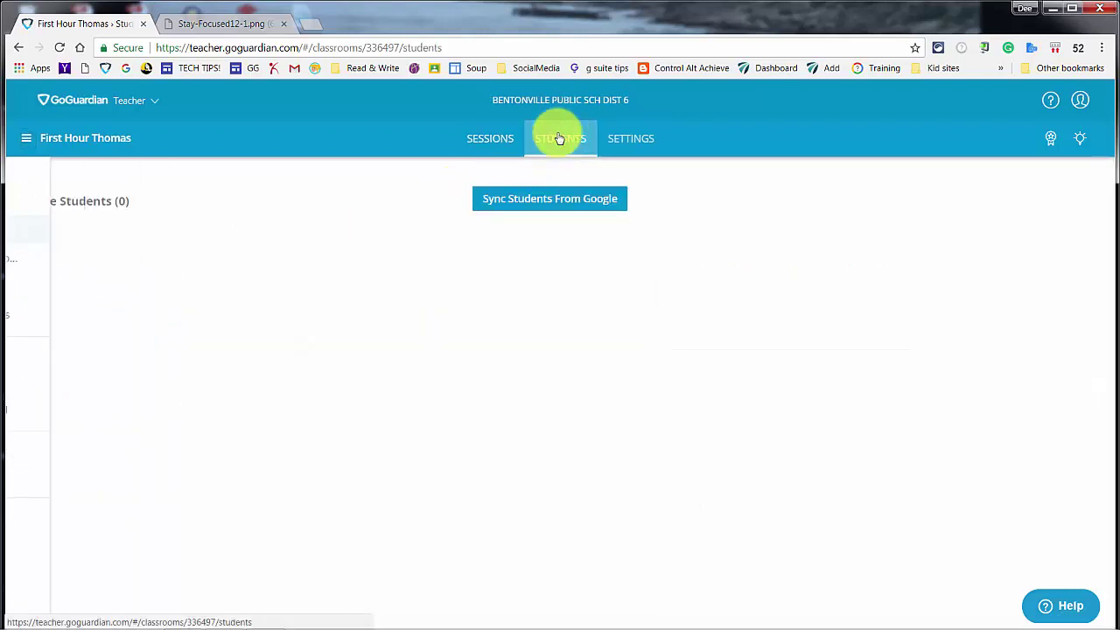